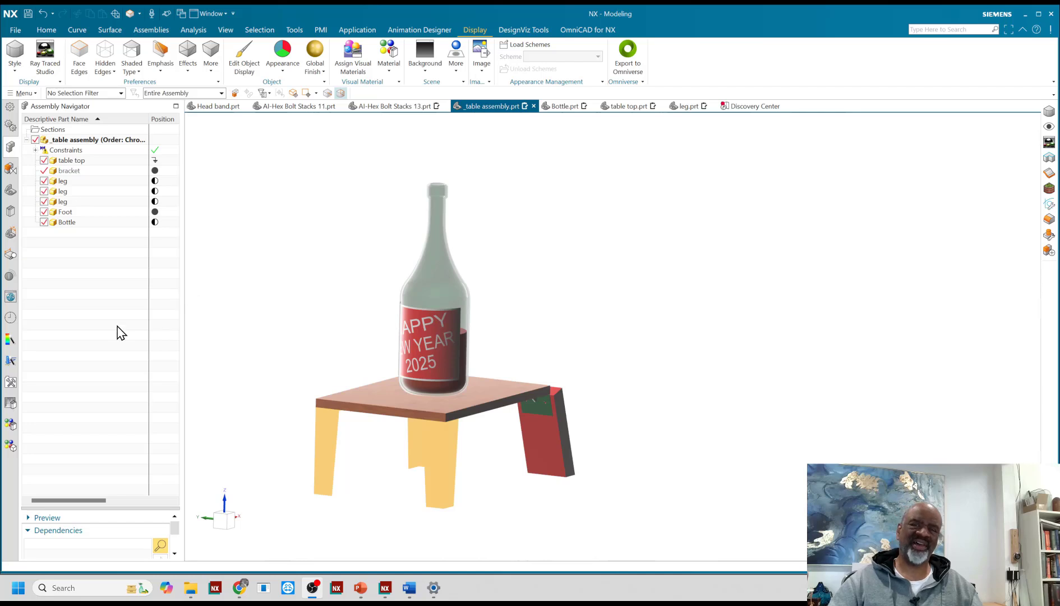
pyautogui.scroll(-3, 207, 279)
pyautogui.scroll(4, 207, 279)
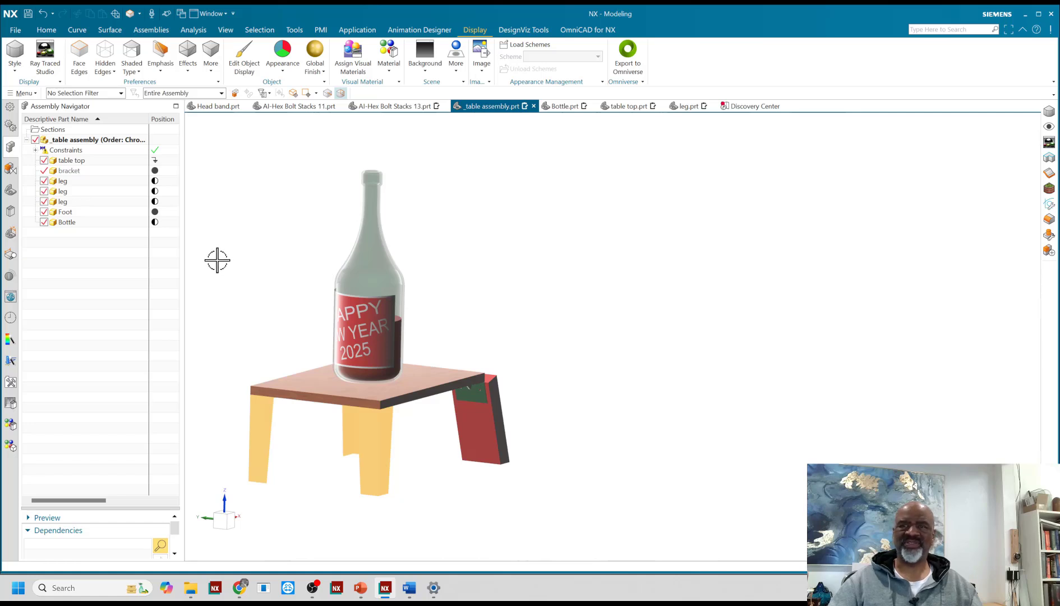
pyautogui.moveTo(217, 260); pyautogui.dragTo(276, 262, button='middle')
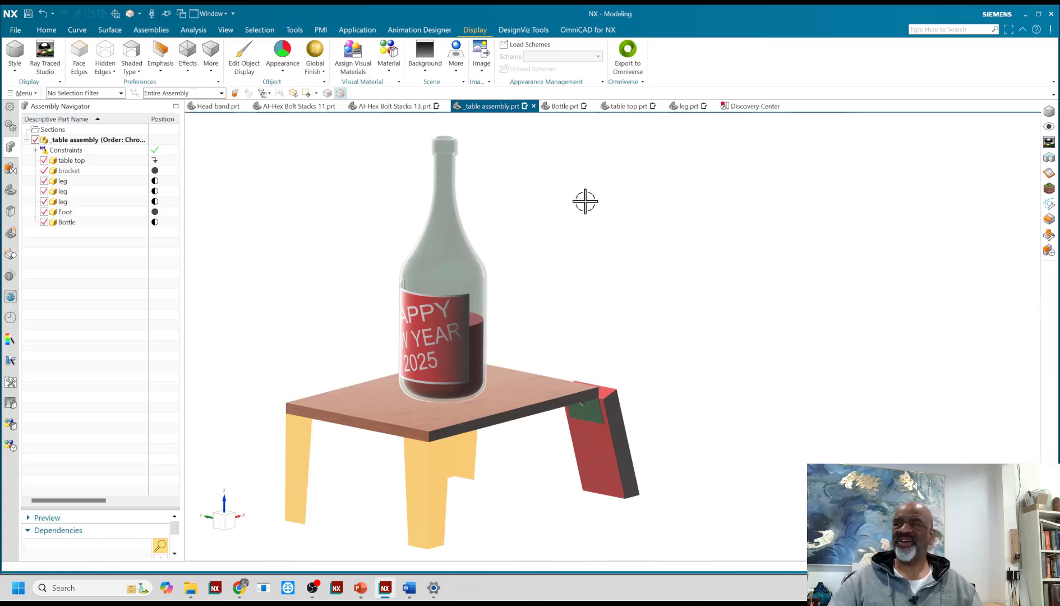
pyautogui.moveTo(587, 199); pyautogui.dragTo(594, 202, button='middle')
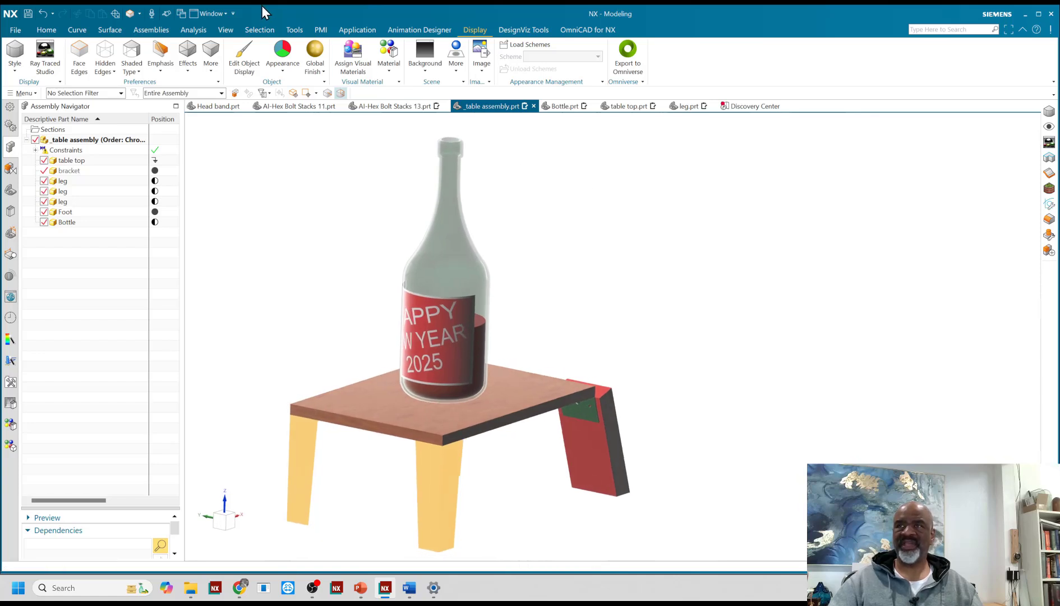
pyautogui.click(295, 31)
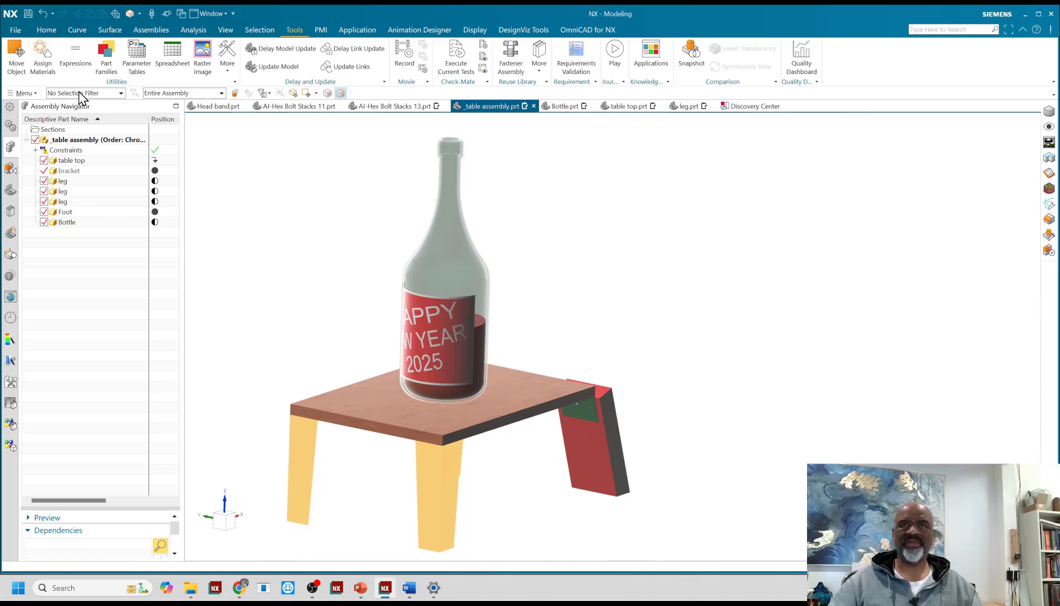
pyautogui.click(46, 29)
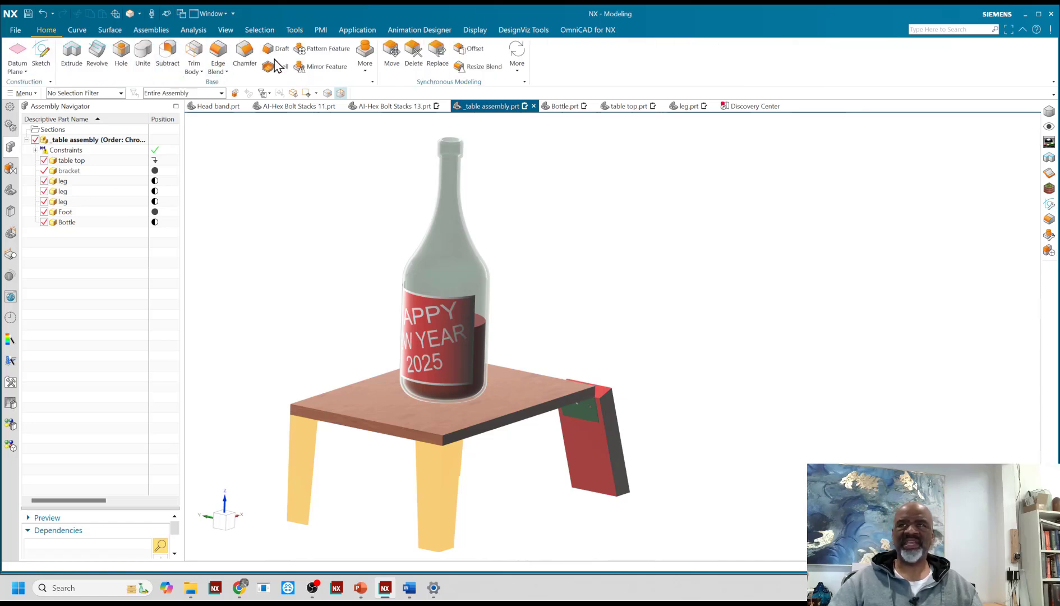
# - Examine the existing holes in the red leg and its green bracket under the table top
pyautogui.click(140, 59)
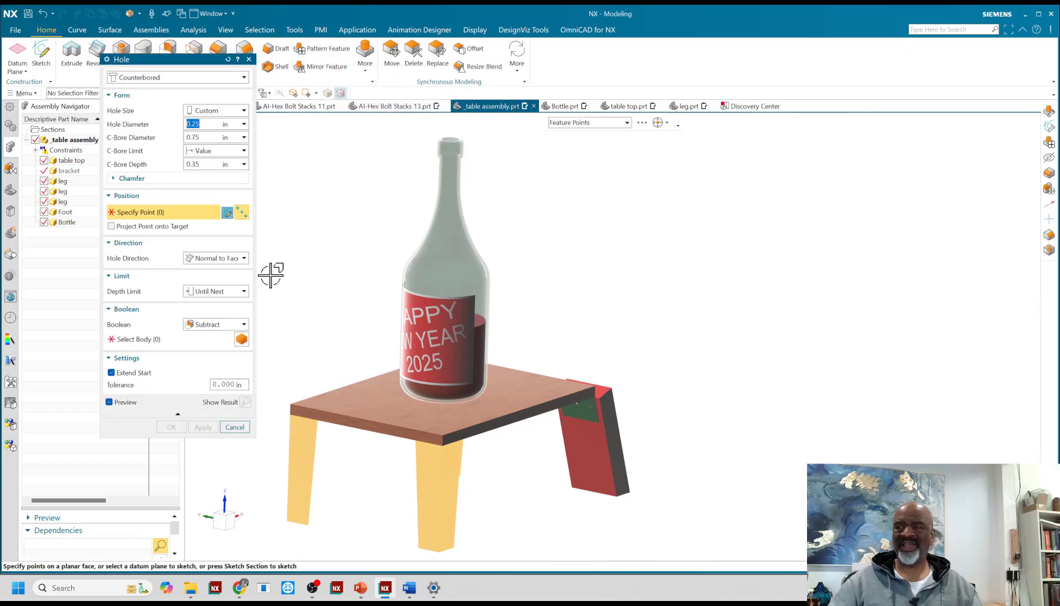
pyautogui.moveTo(310, 230); pyautogui.dragTo(301, 257, button='middle')
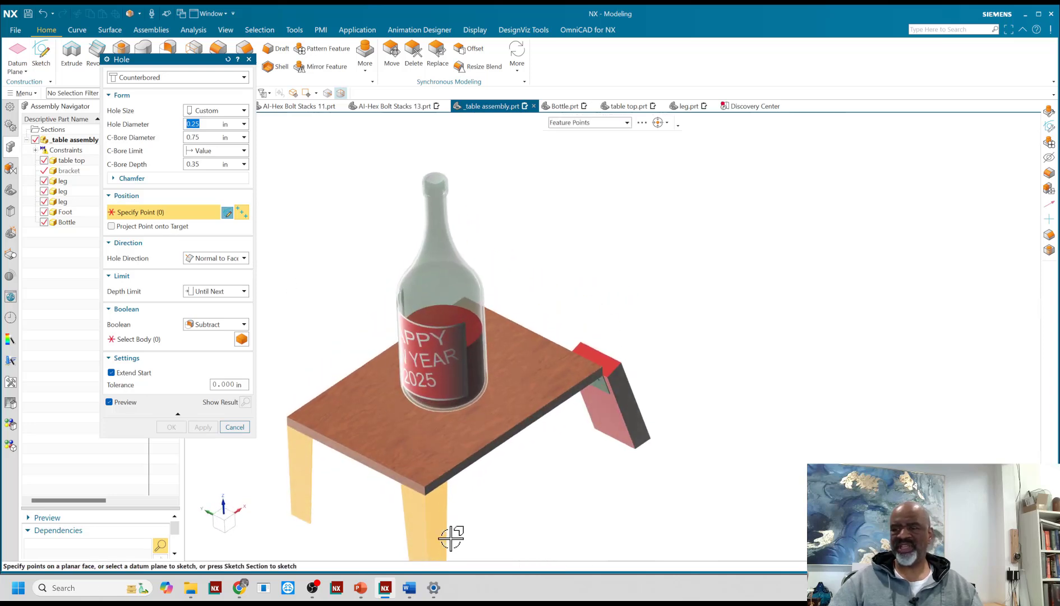
pyautogui.moveTo(329, 218)
pyautogui.mouseDown(button='middle')
pyautogui.moveTo(324, 239)
pyautogui.moveTo(325, 224)
pyautogui.mouseUp(button='middle')
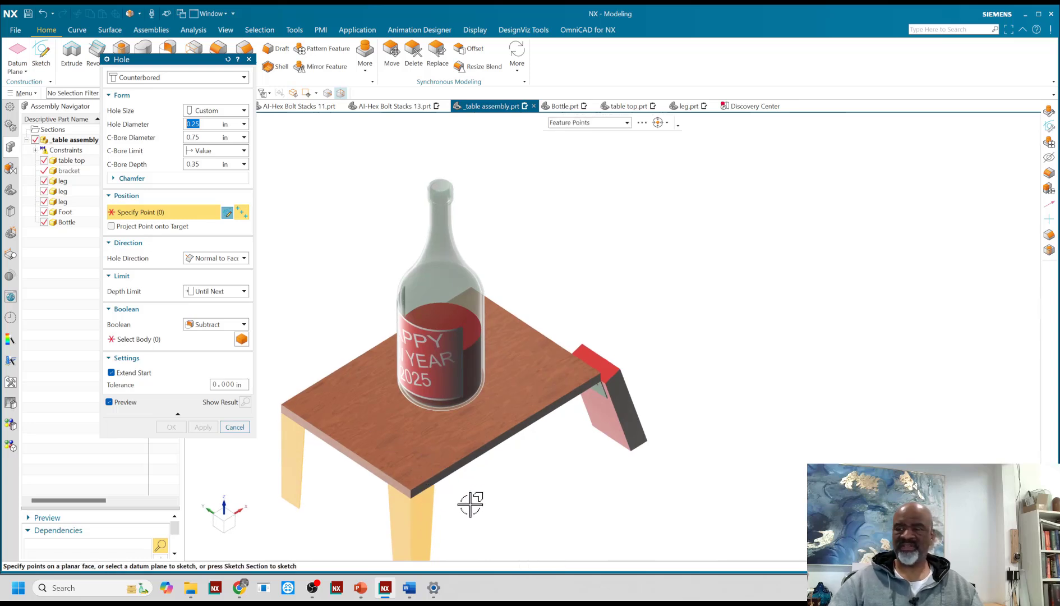
pyautogui.moveTo(469, 501); pyautogui.dragTo(356, 480, button='middle')
pyautogui.scroll(5, 469, 489)
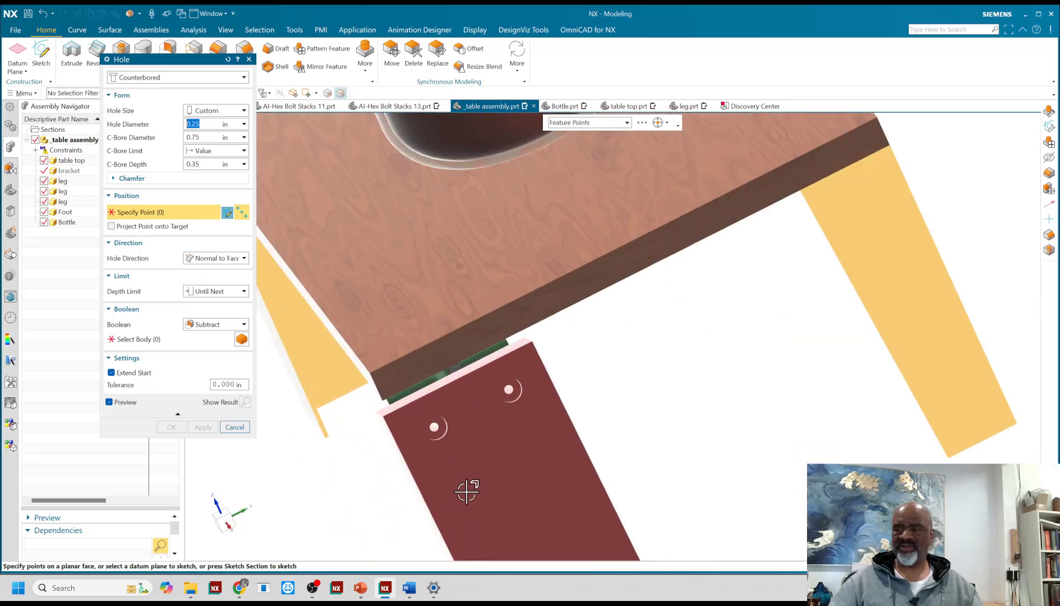
pyautogui.scroll(-3, 452, 438)
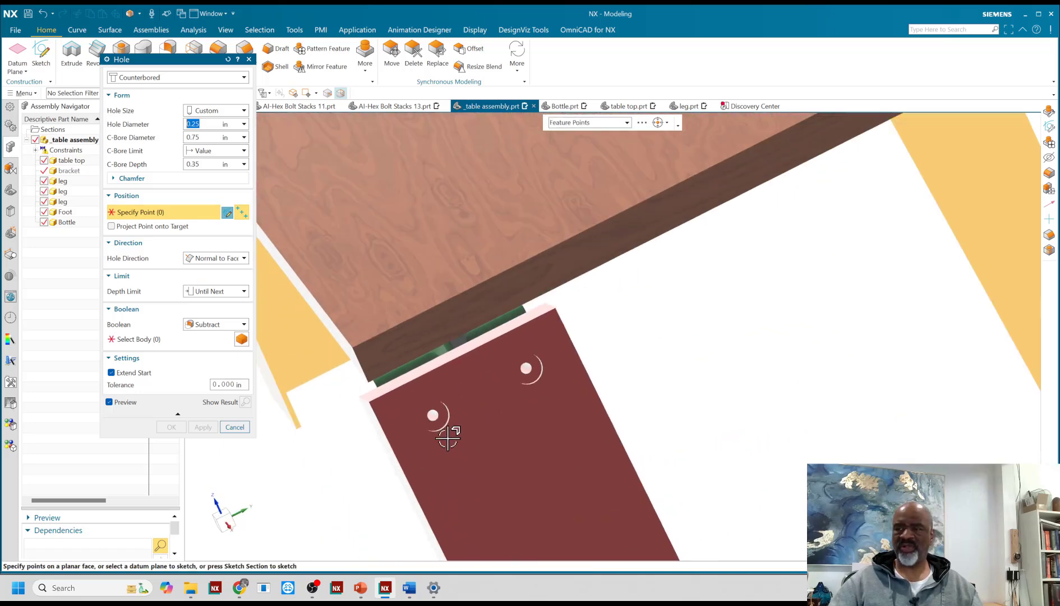
pyautogui.moveTo(445, 429); pyautogui.dragTo(577, 379, button='middle')
pyautogui.scroll(-5, 551, 374)
pyautogui.scroll(3, 789, 282)
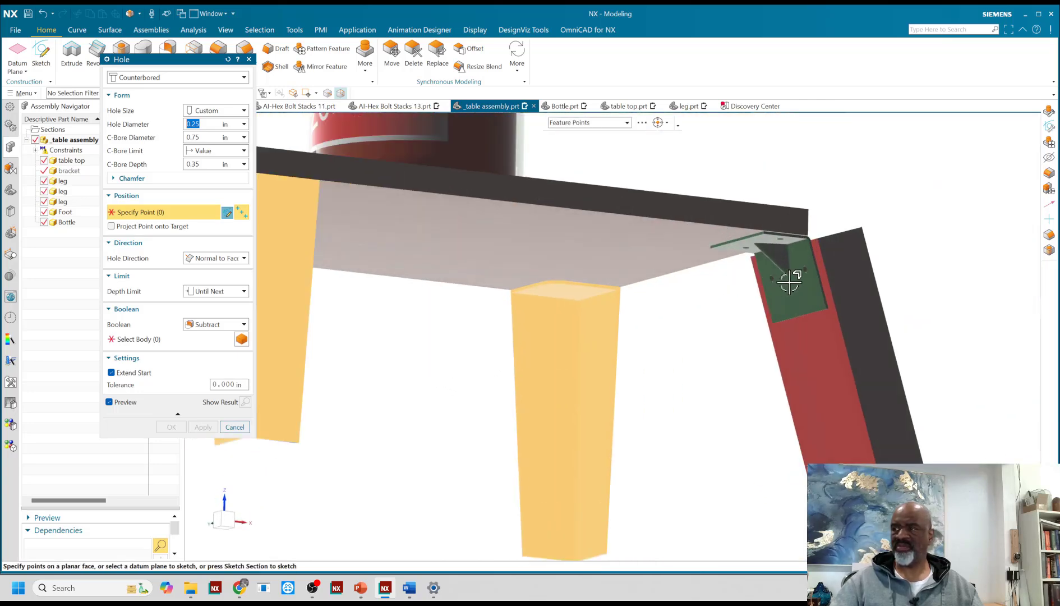
pyautogui.scroll(-6, 637, 374)
pyautogui.moveTo(483, 278); pyautogui.dragTo(457, 334, button='middle')
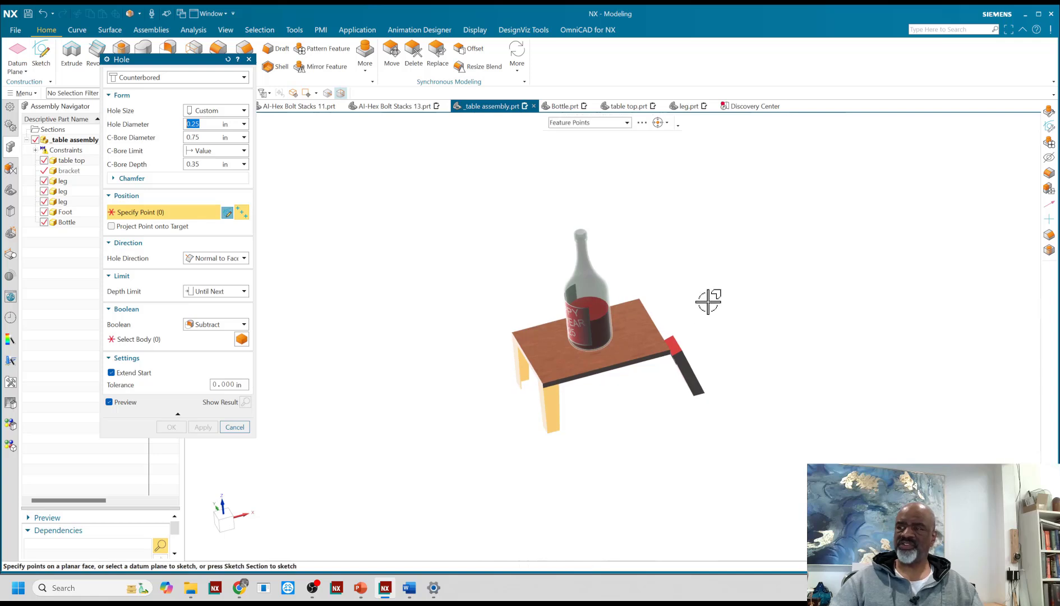
pyautogui.moveTo(705, 301); pyautogui.dragTo(552, 270, button='middle')
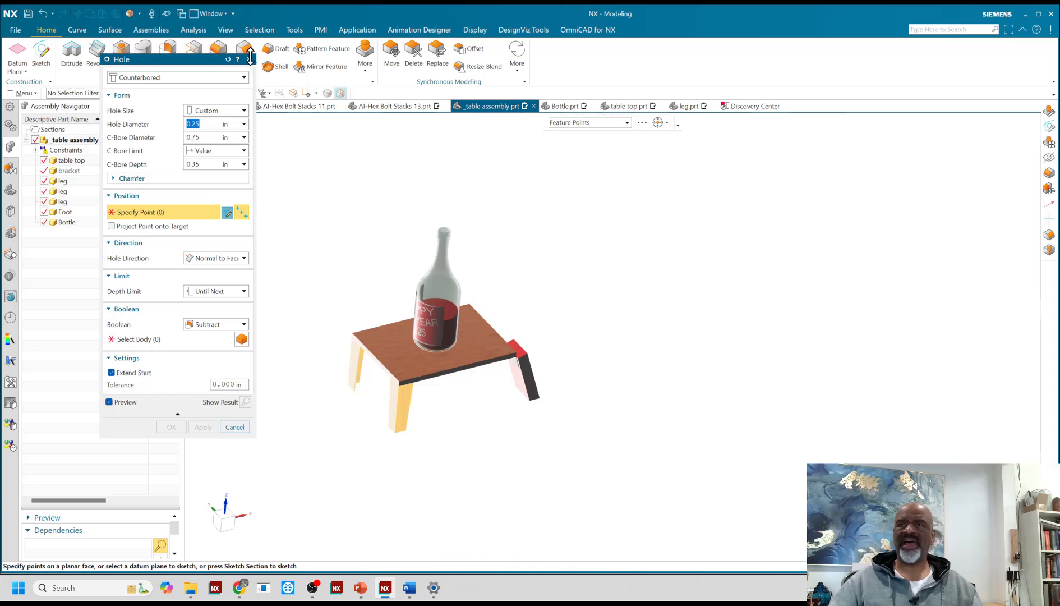
pyautogui.click(249, 60)
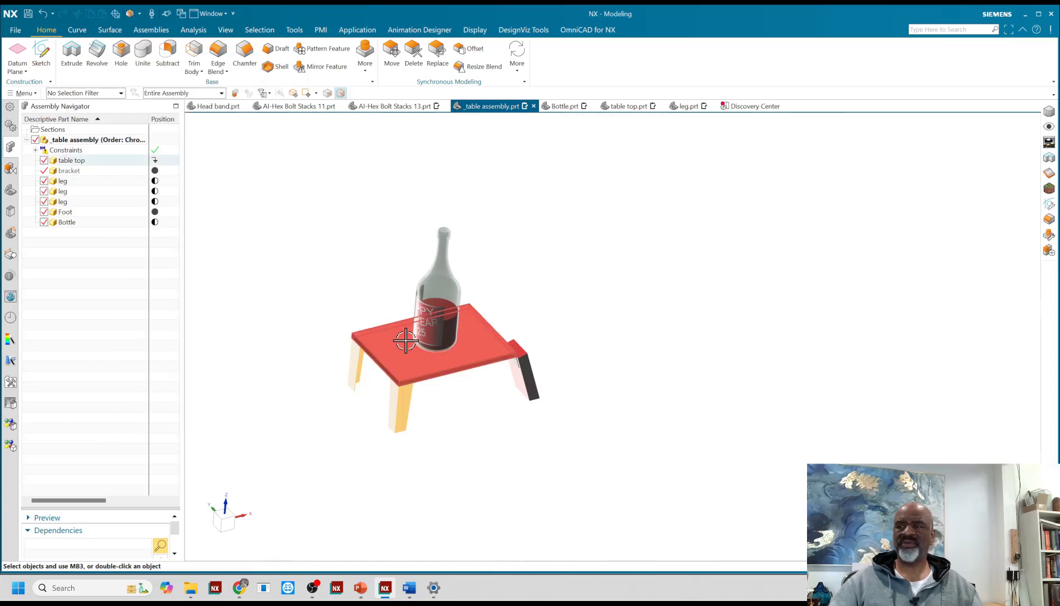
# - Make the table top component the work part within the table assembly
pyautogui.doubleClick(73, 161)
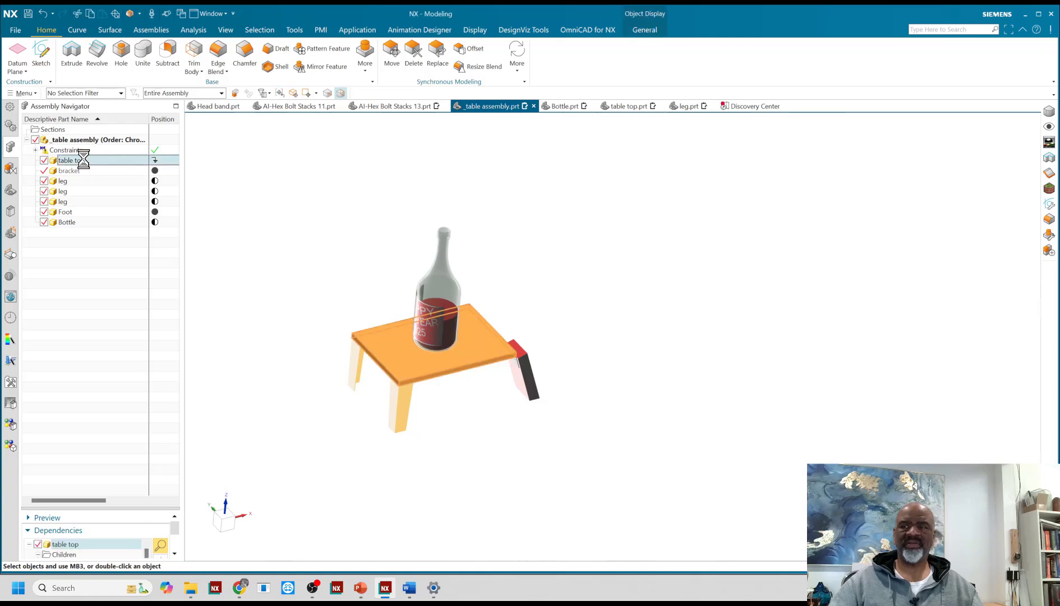
pyautogui.scroll(3, 524, 319)
pyautogui.scroll(2, 244, 289)
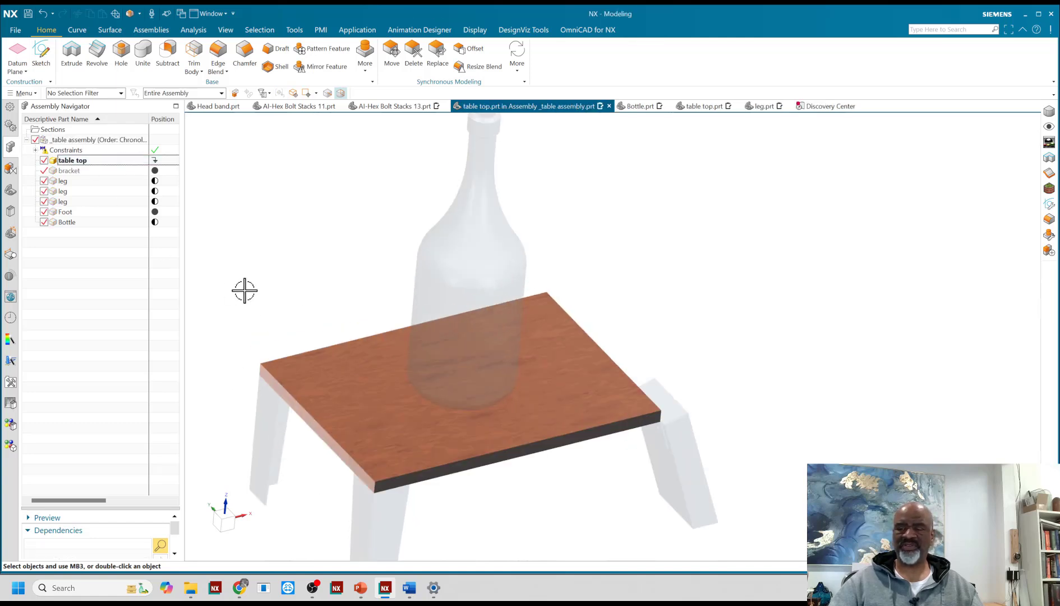
pyautogui.moveTo(244, 289); pyautogui.dragTo(284, 243, button='middle')
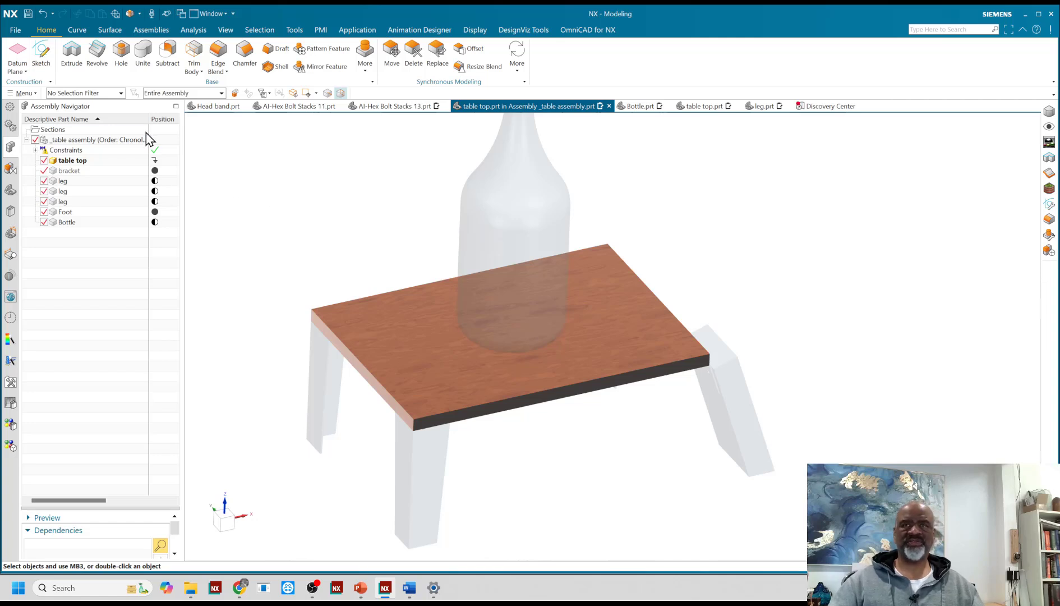
# - Start a Hole Series on the table top's upper face, placing its first point about 1.4 in and 2.7 in from the near corner's edges
pyautogui.click(121, 50)
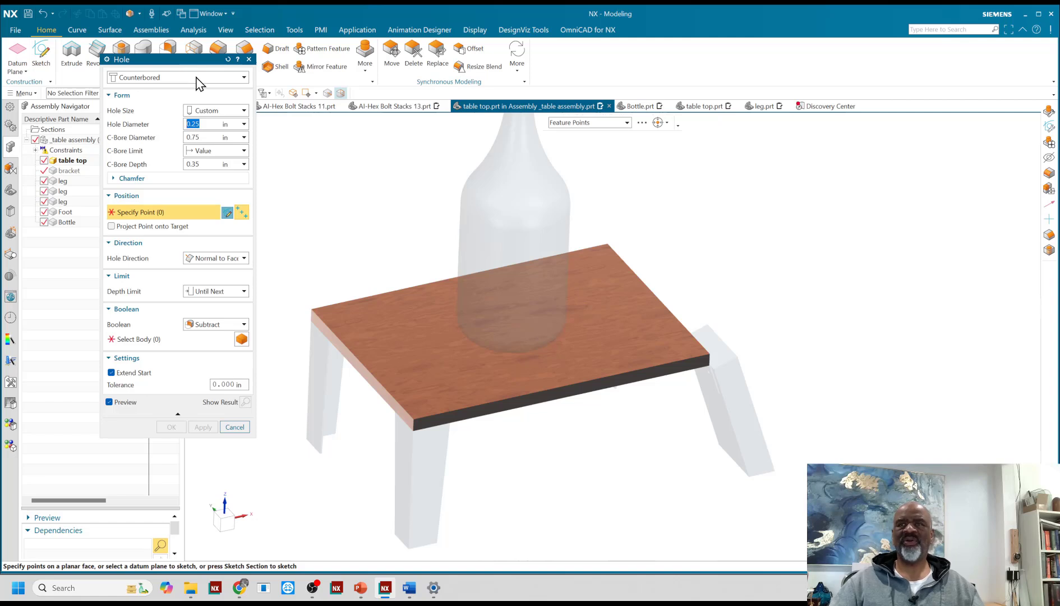
pyautogui.click(197, 83)
pyautogui.click(137, 144)
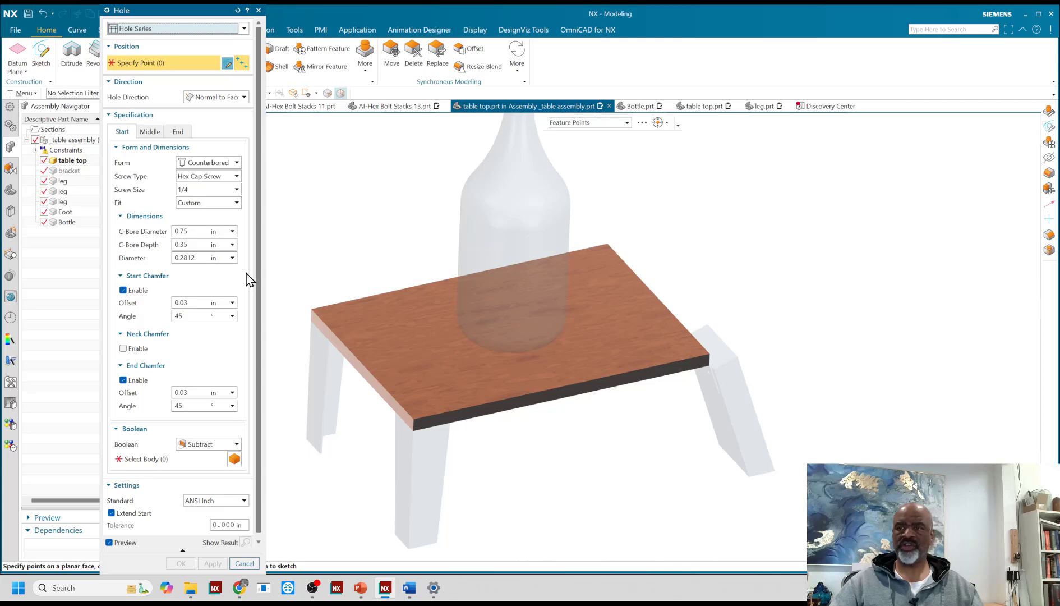
pyautogui.scroll(3, 374, 373)
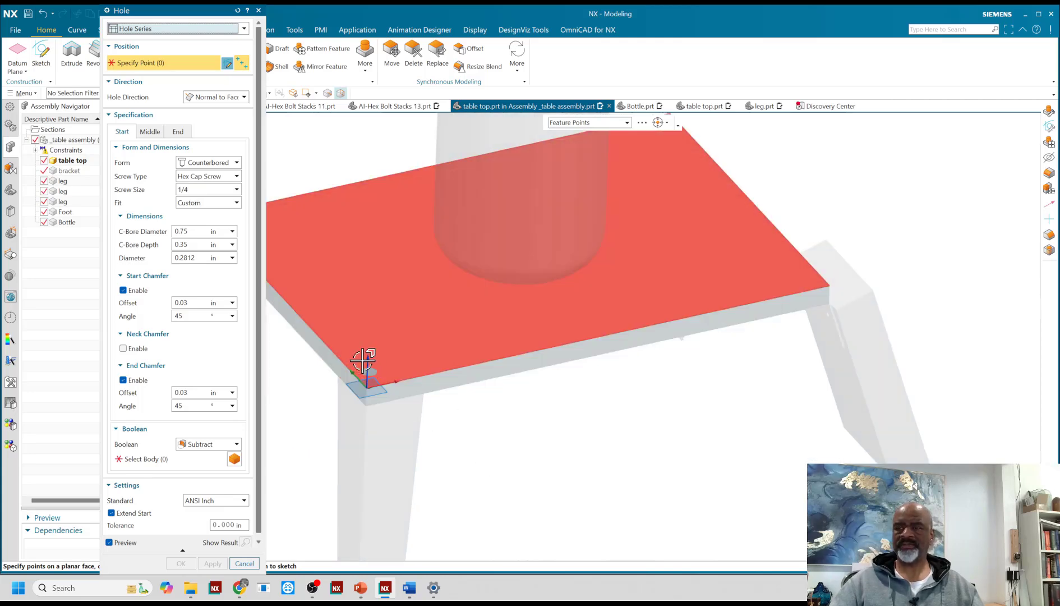
pyautogui.scroll(2, 365, 360)
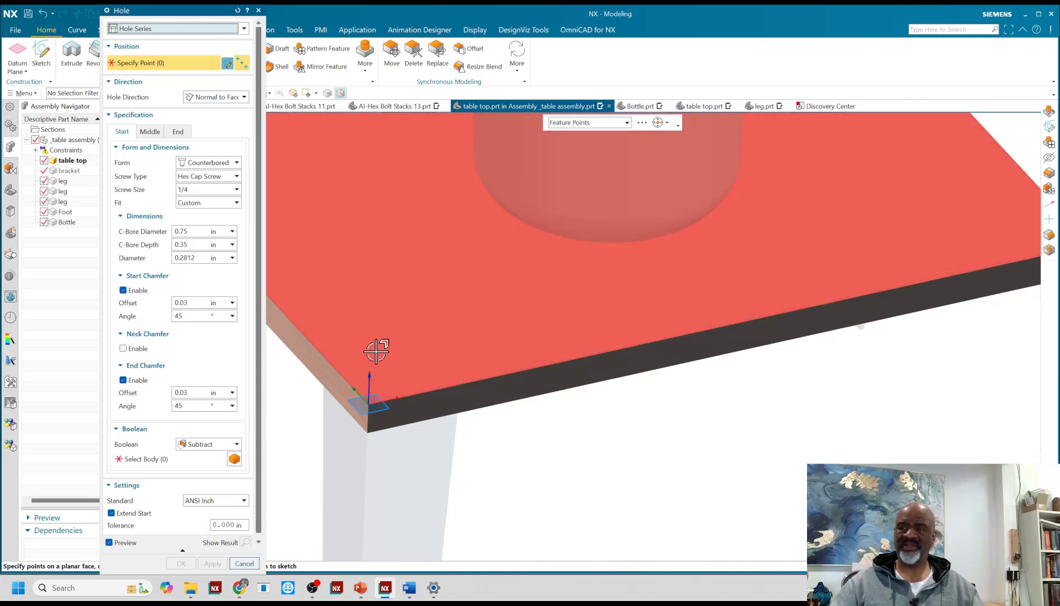
pyautogui.click(371, 352)
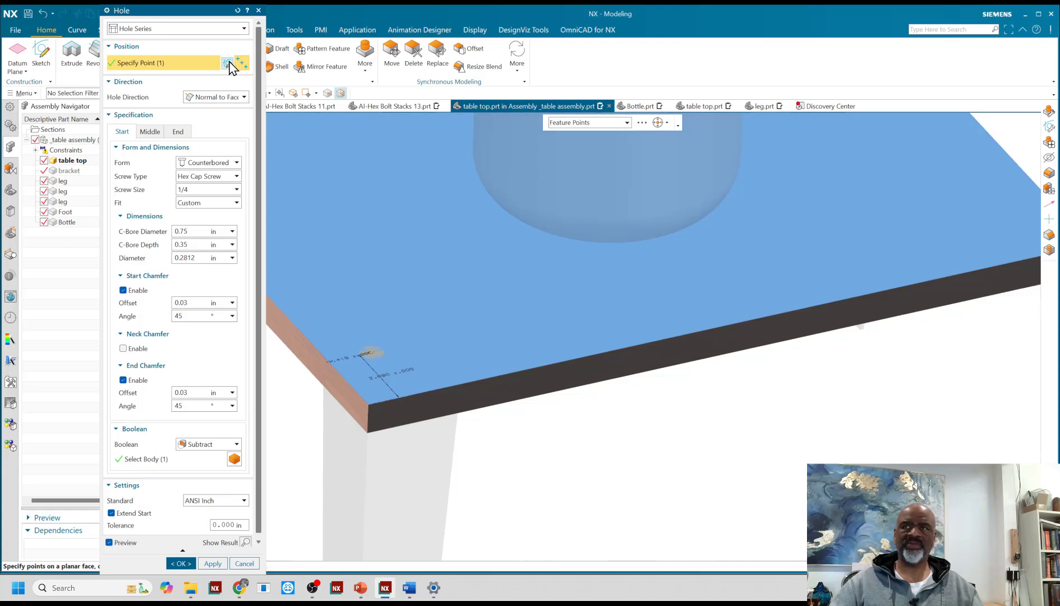
# - Open the hole position sketch and add a second point about 0.6 in beyond the first and 1 in from the table's long edge
pyautogui.click(229, 64)
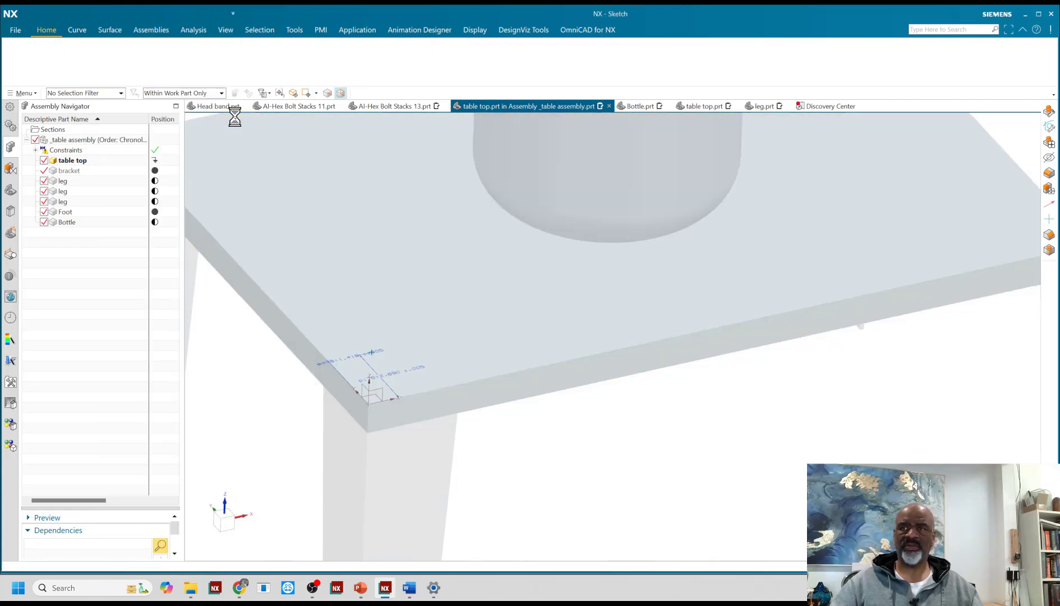
pyautogui.scroll(-2, 305, 227)
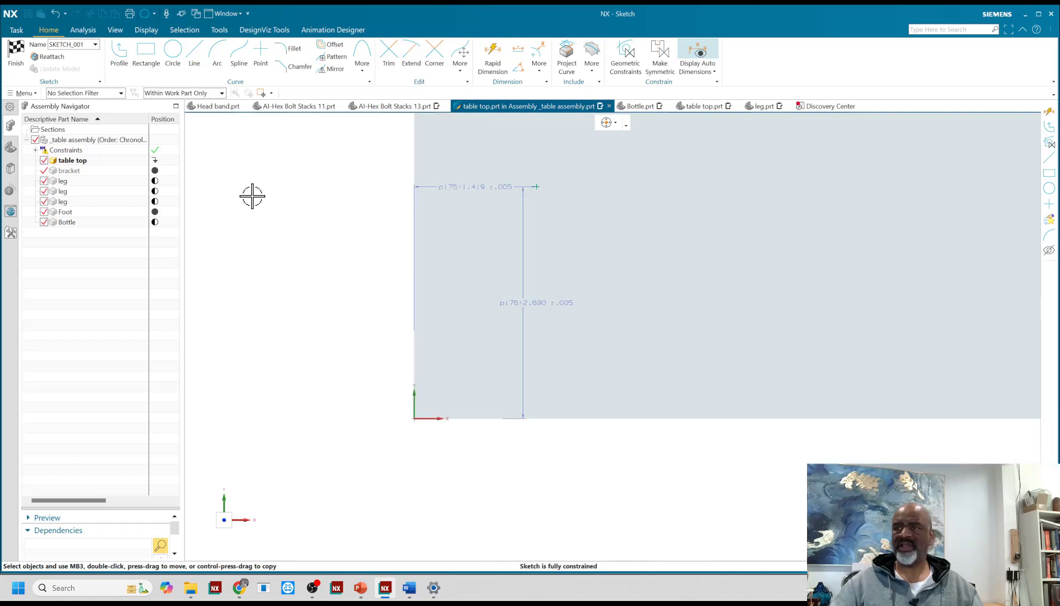
pyautogui.click(261, 53)
pyautogui.click(526, 309)
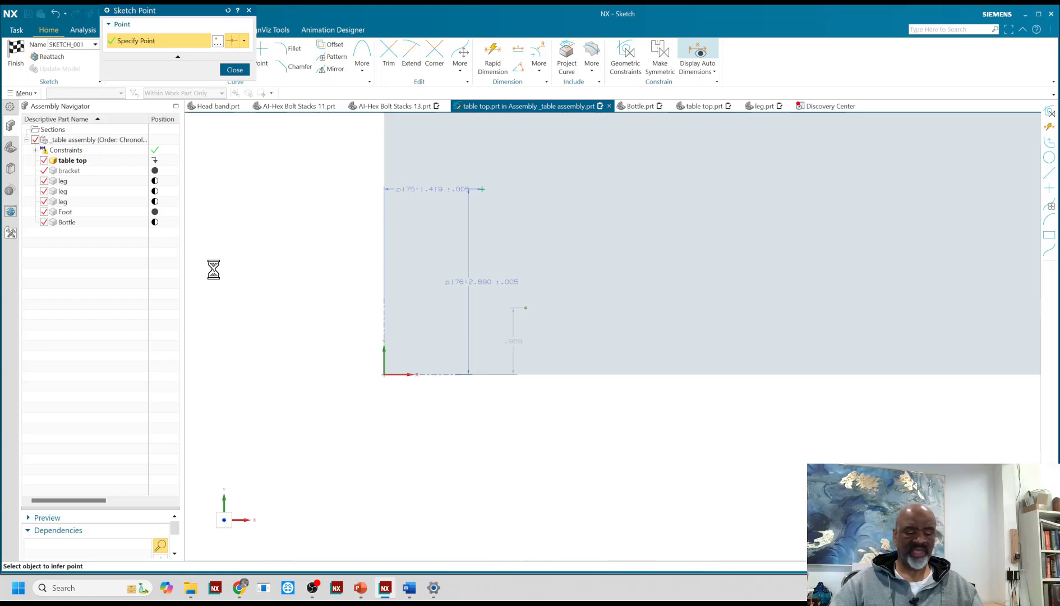
# - Dimension the second hole point 1 in vertically from the table top's long horizontal edge
pyautogui.click(493, 51)
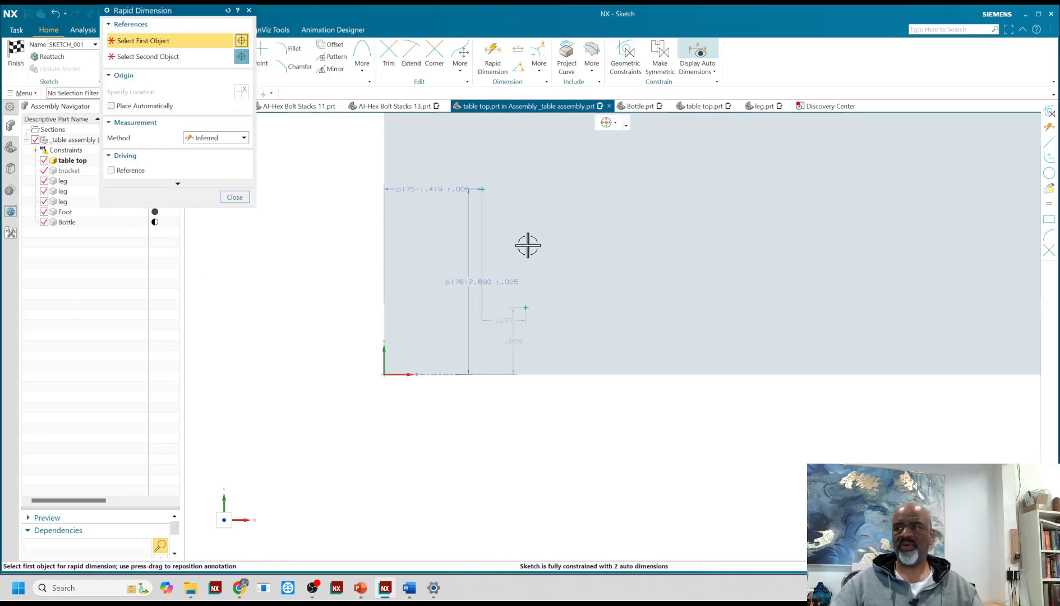
pyautogui.click(537, 372)
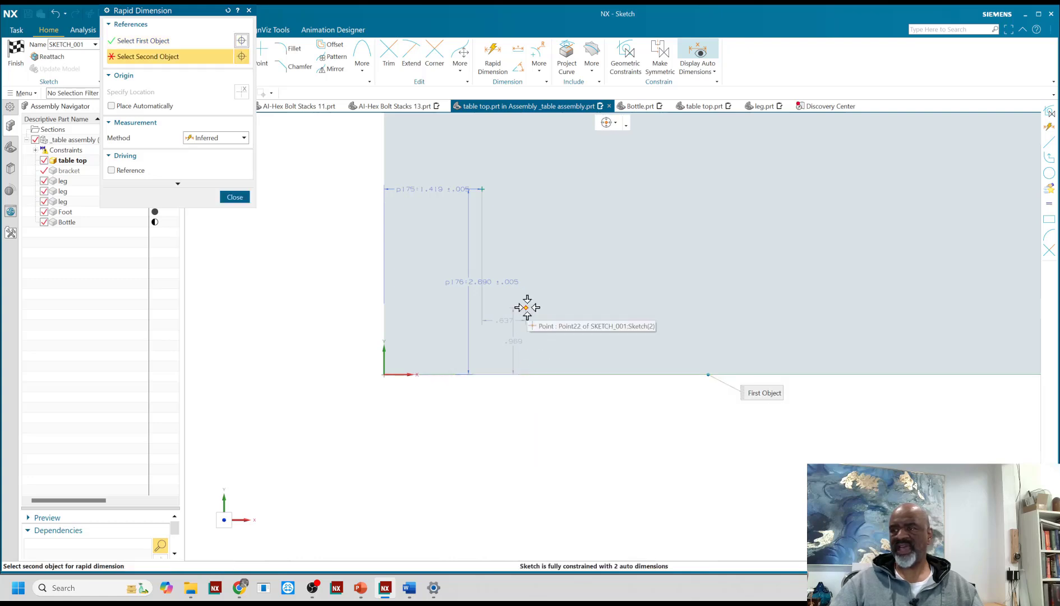
pyautogui.click(526, 309)
pyautogui.click(636, 238)
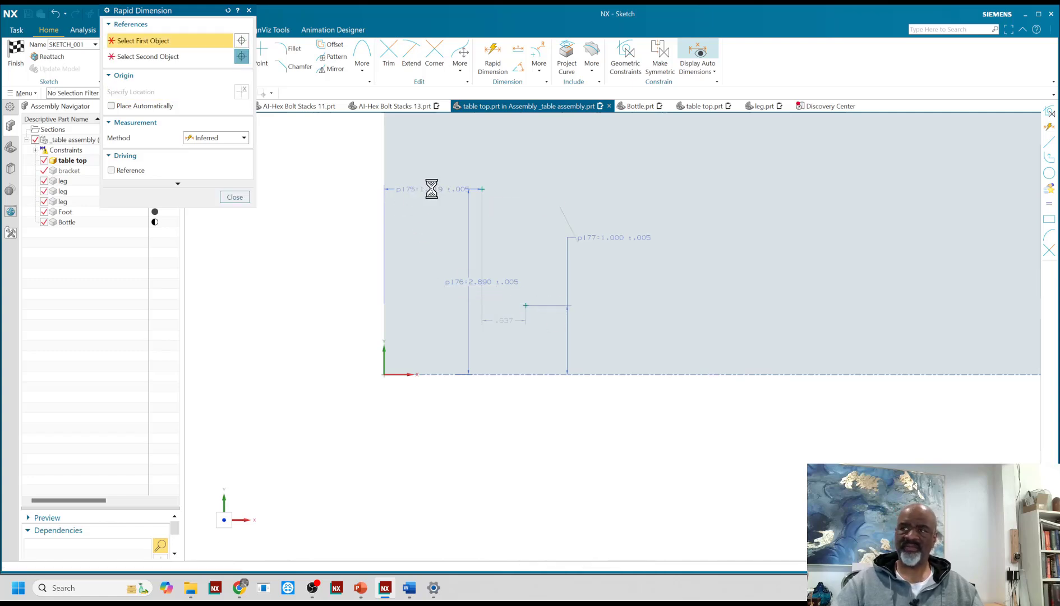
# - Set the first hole point's distances to 1 in horizontally and 2 in vertically from the table top's edges
pyautogui.click(438, 188)
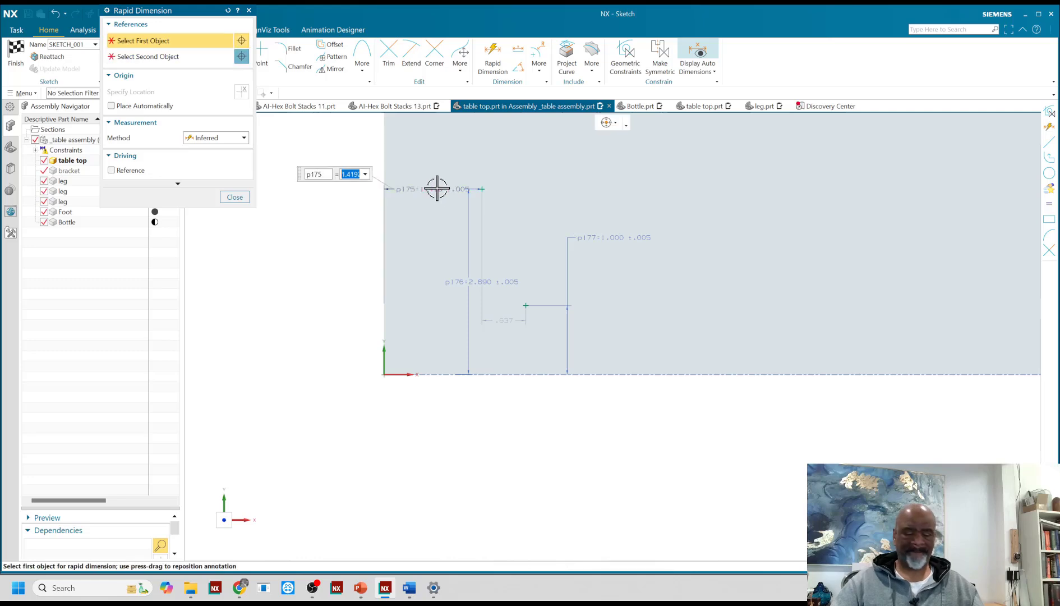
pyautogui.press('Return')
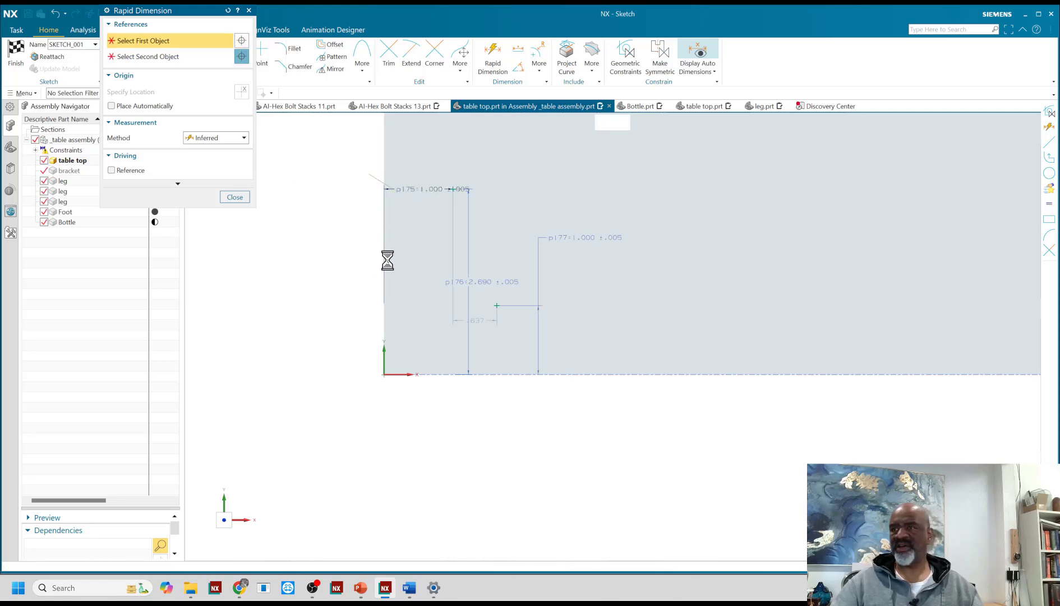
pyautogui.click(468, 247)
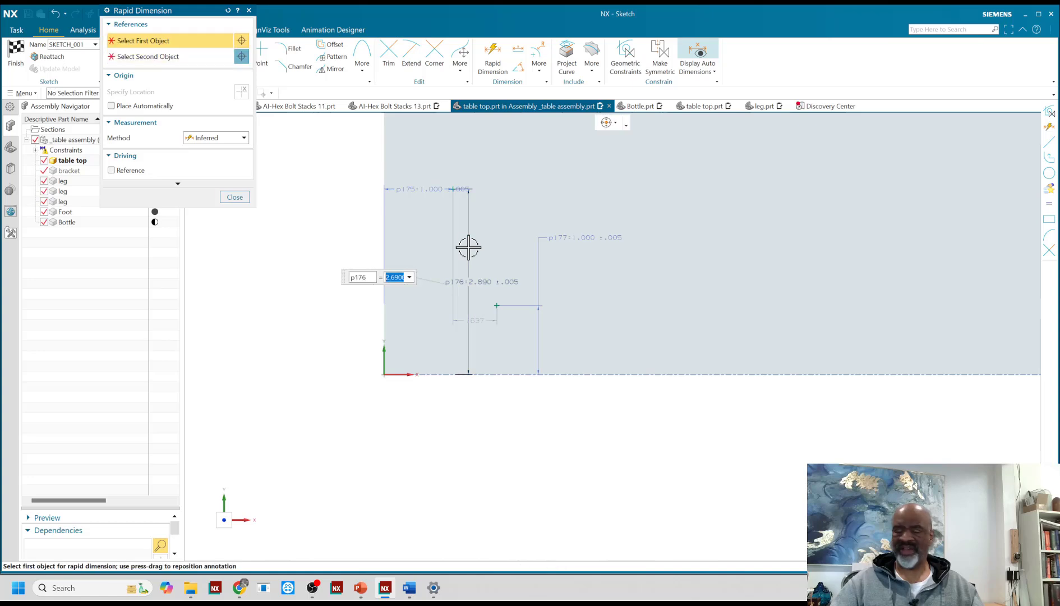
pyautogui.press('Return')
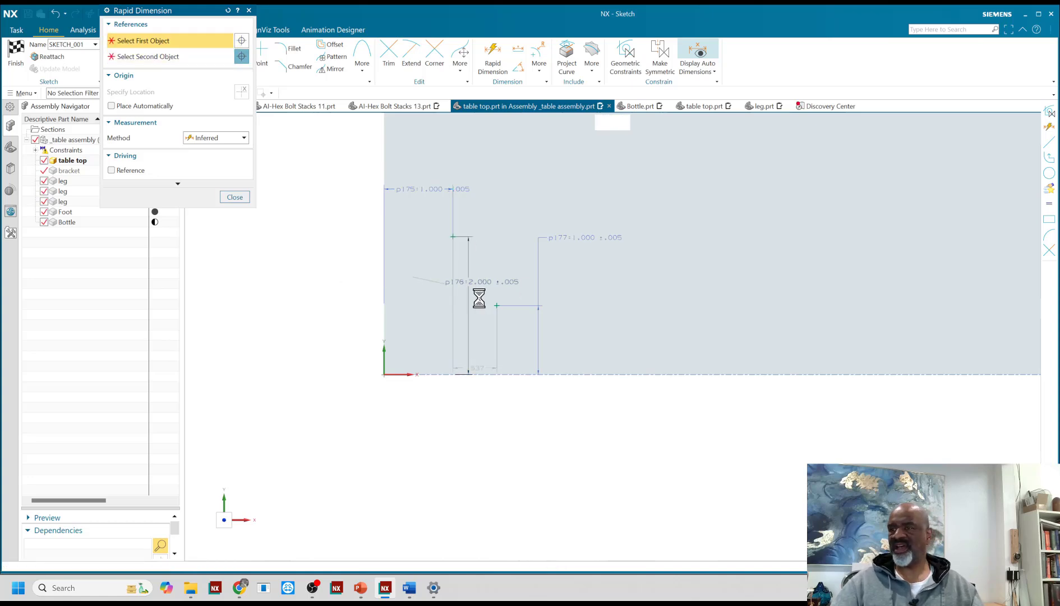
# - Dimension the second hole point 2 in horizontally from the table top's vertical edge
pyautogui.click(384, 317)
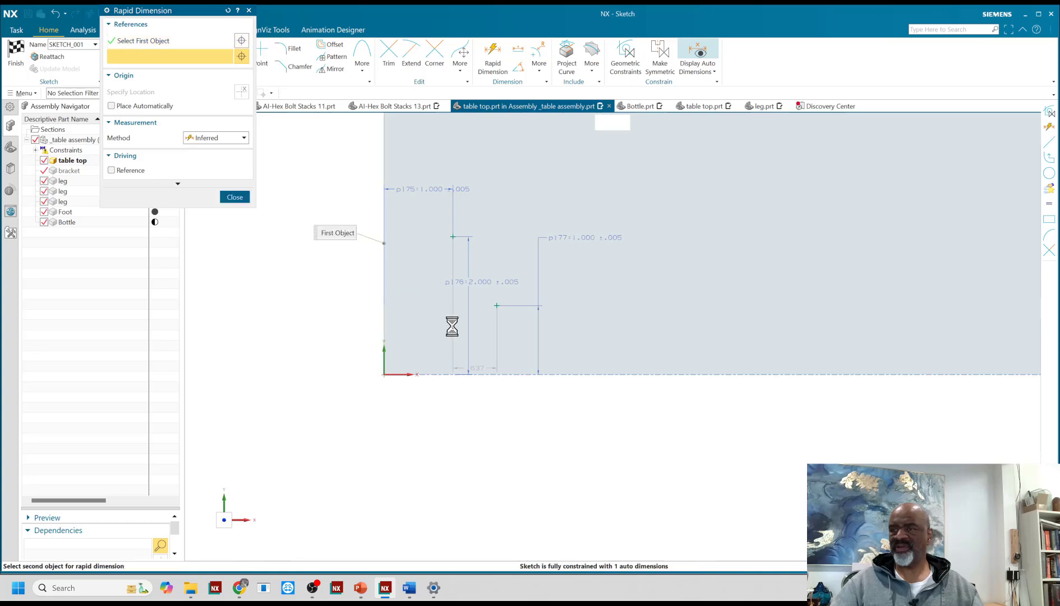
pyautogui.click(497, 305)
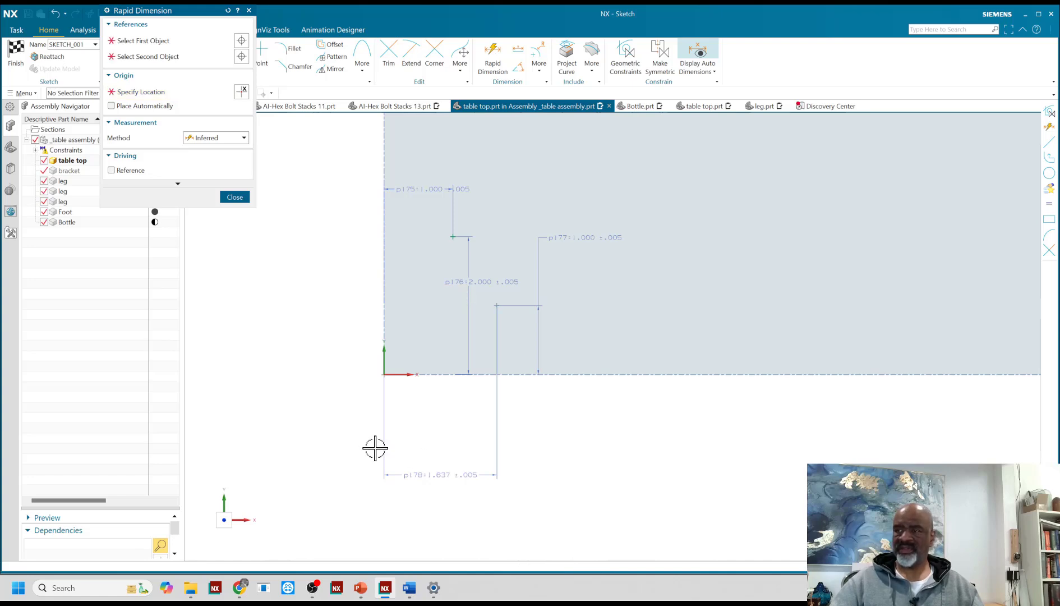
pyautogui.press('Return')
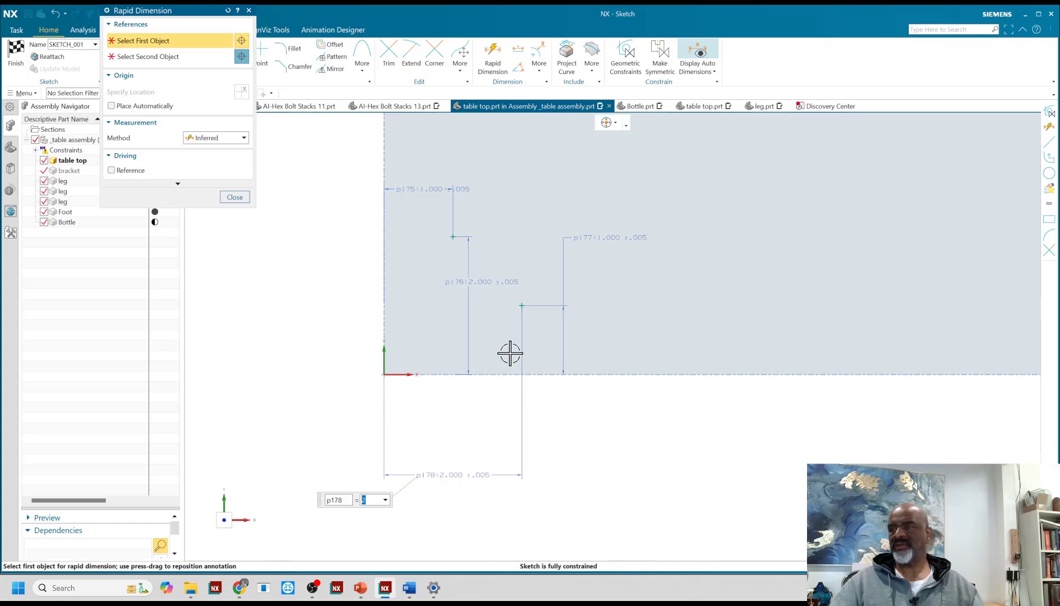
# - Finish the sketch that positions the two hole points
pyautogui.click(238, 201)
pyautogui.click(16, 51)
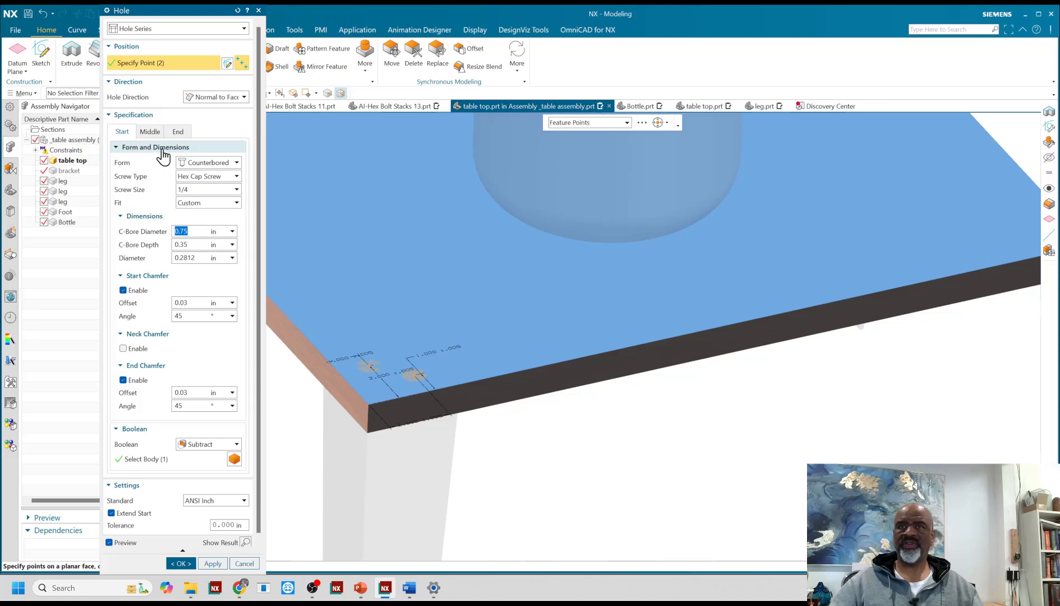
pyautogui.click(367, 324)
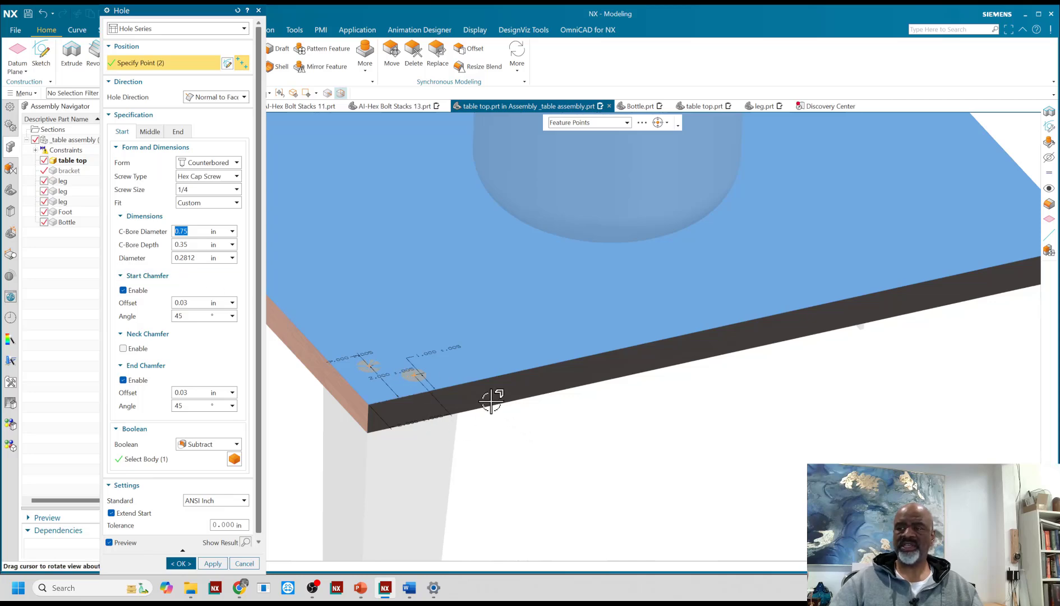
# - Select the leg beneath the two hole points as the only end body of the Hole Series
pyautogui.moveTo(491, 400); pyautogui.dragTo(452, 369, button='middle')
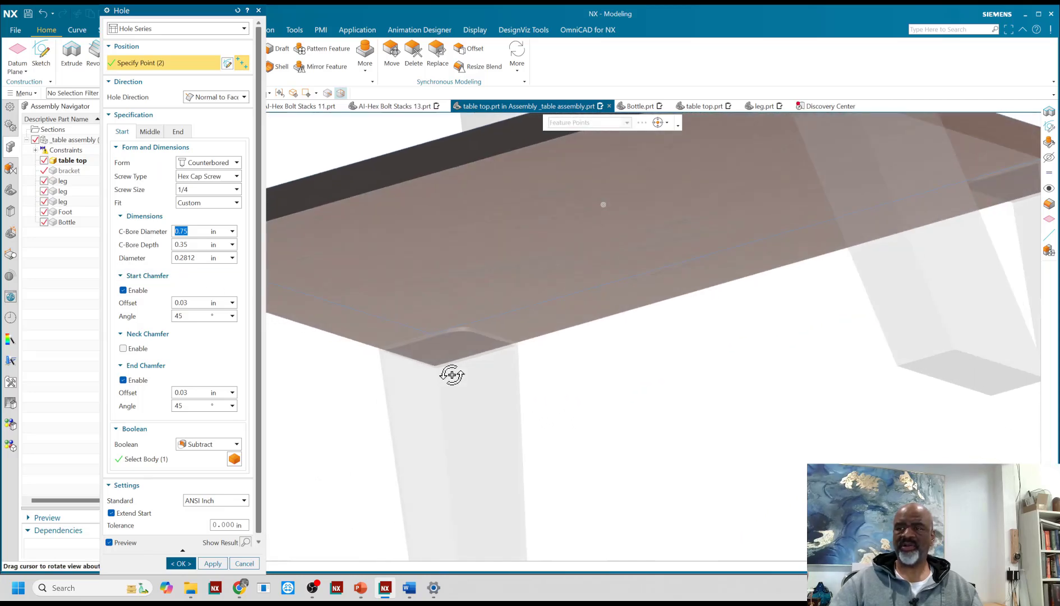
pyautogui.click(178, 134)
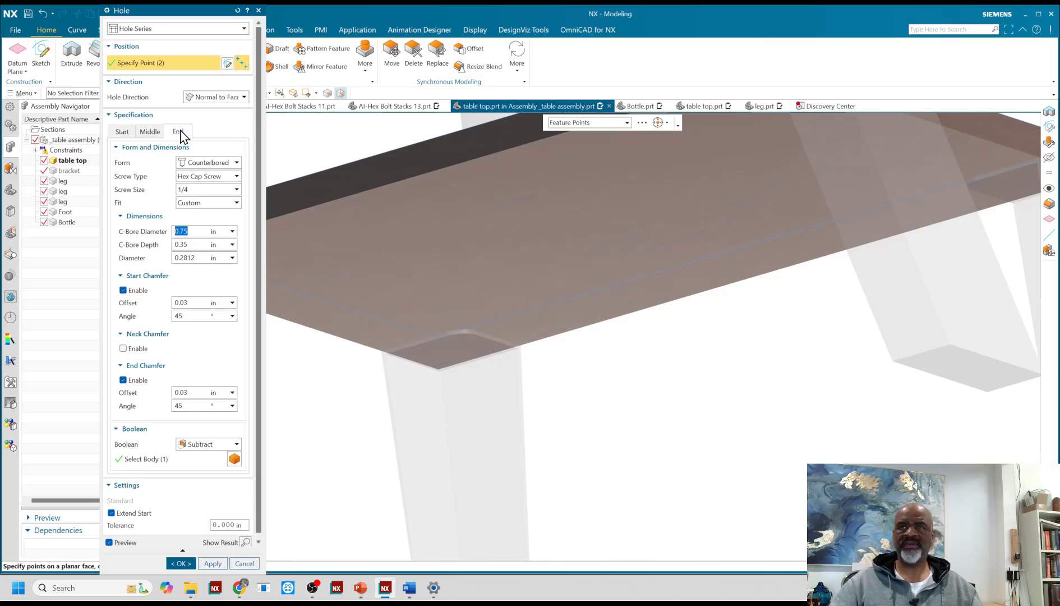
pyautogui.click(177, 135)
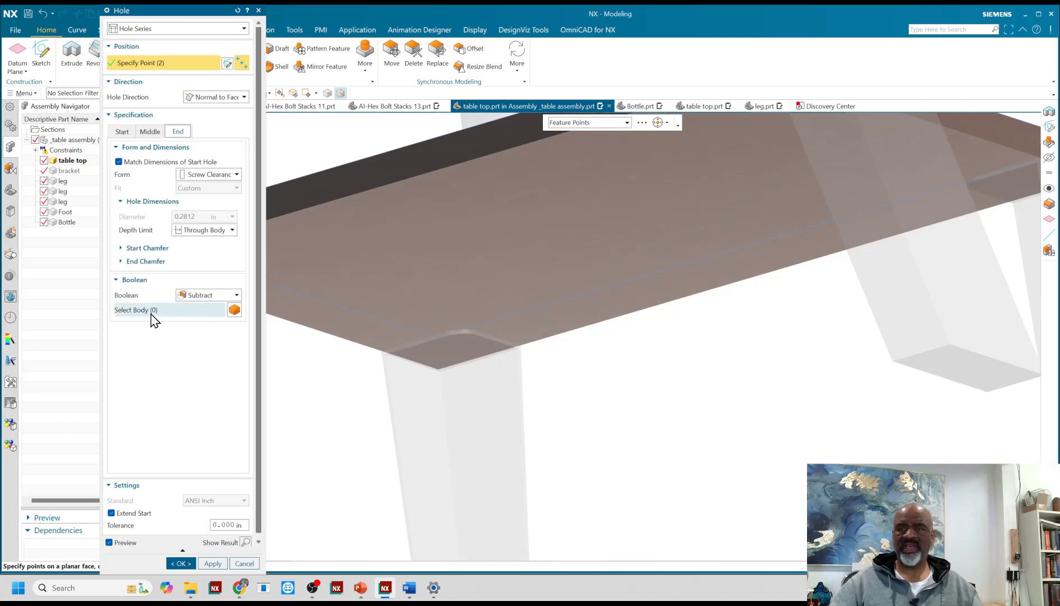
pyautogui.click(480, 418)
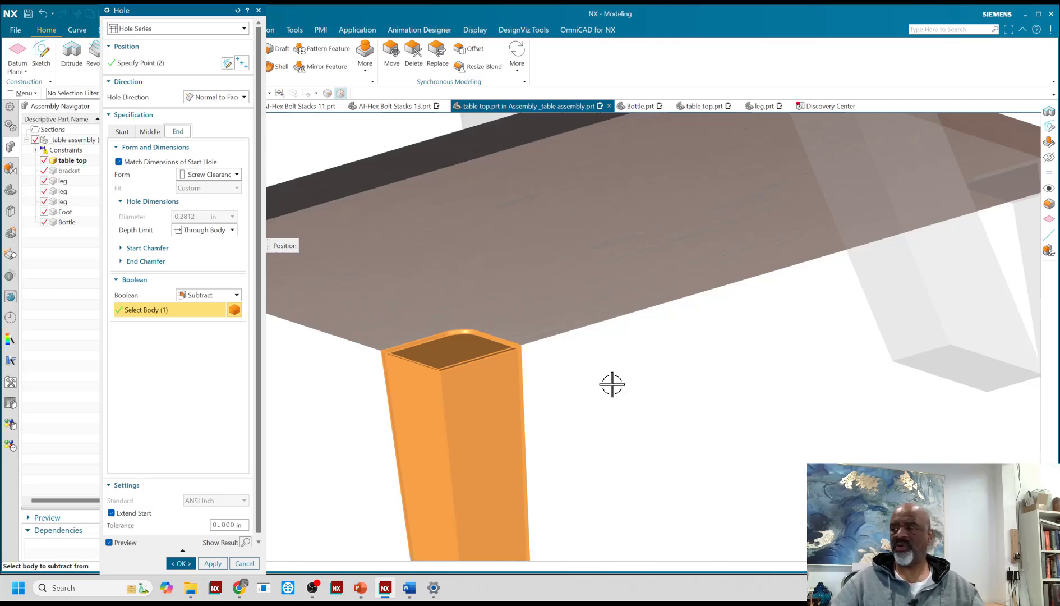
pyautogui.moveTo(569, 381); pyautogui.dragTo(583, 409, button='middle')
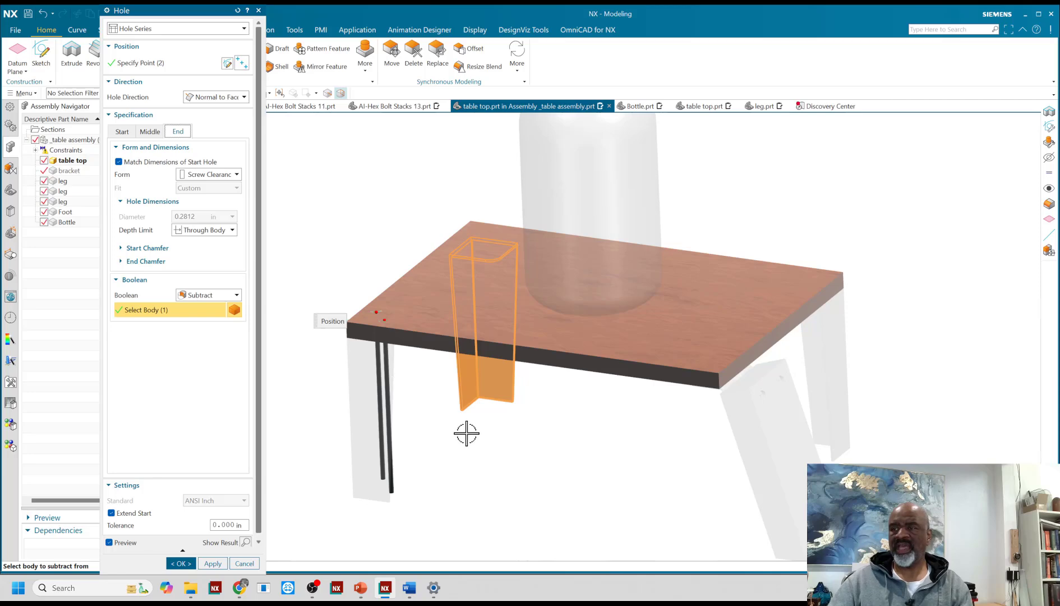
pyautogui.moveTo(467, 434); pyautogui.dragTo(503, 430, button='middle')
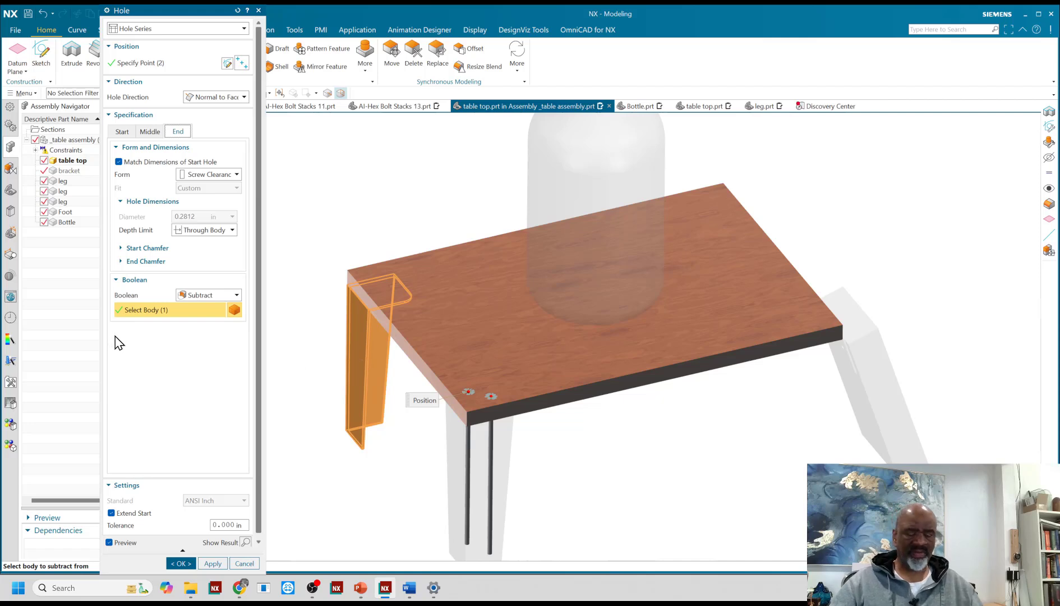
pyautogui.keyDown('shift'); pyautogui.click(353, 360); pyautogui.keyUp('shift')
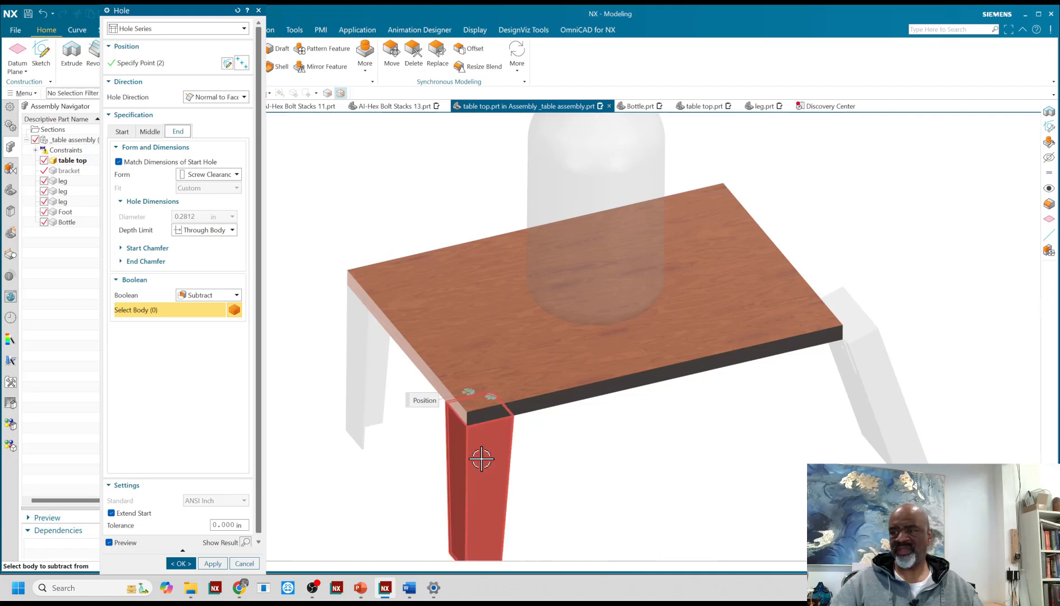
pyautogui.click(478, 458)
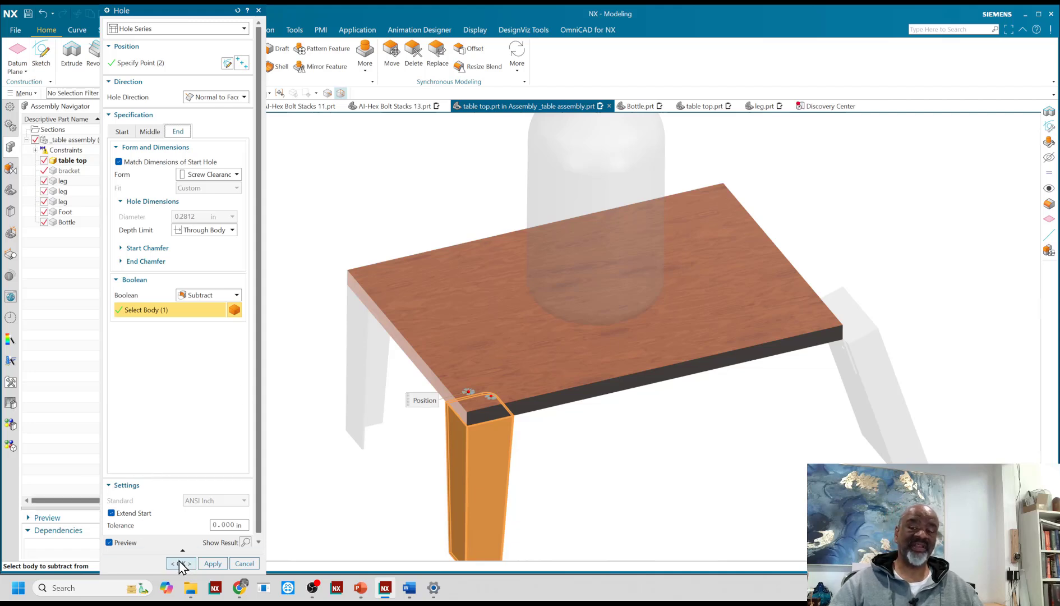
# - Disable the start and end chamfers of the Hole Series' end hole
pyautogui.click(145, 248)
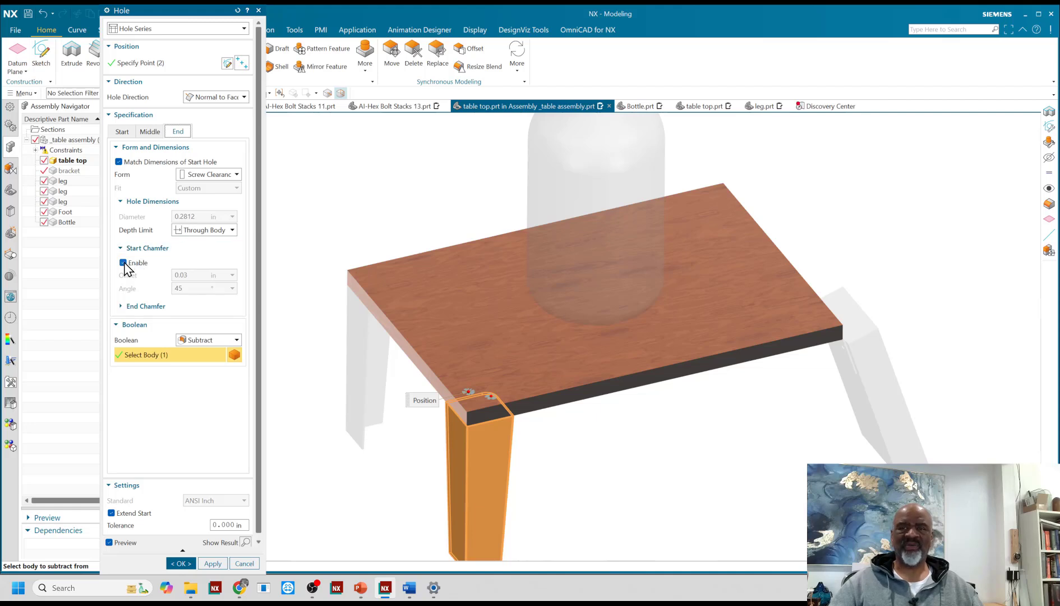
pyautogui.click(123, 263)
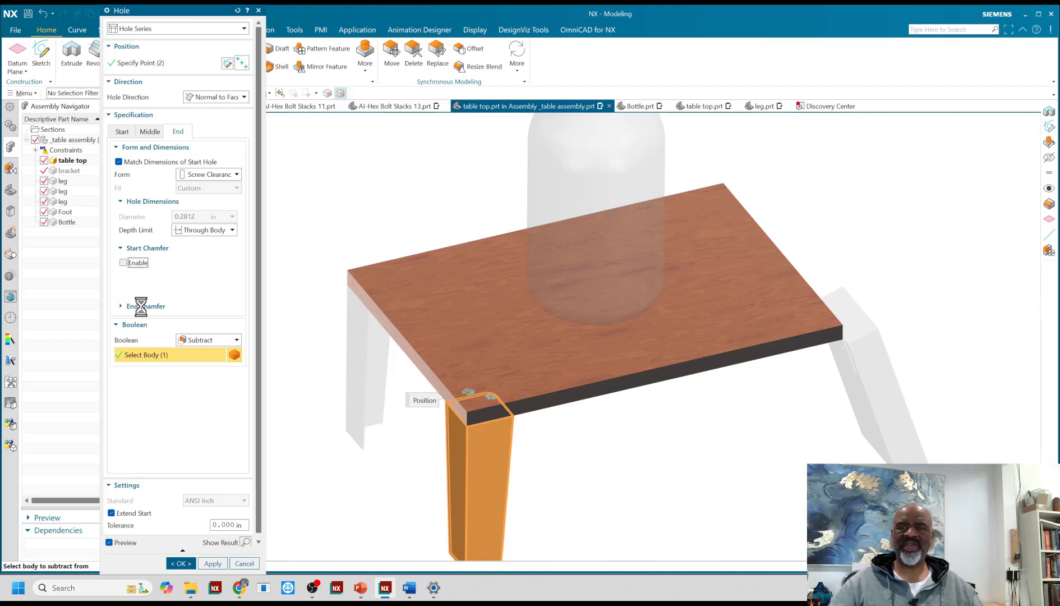
pyautogui.click(123, 280)
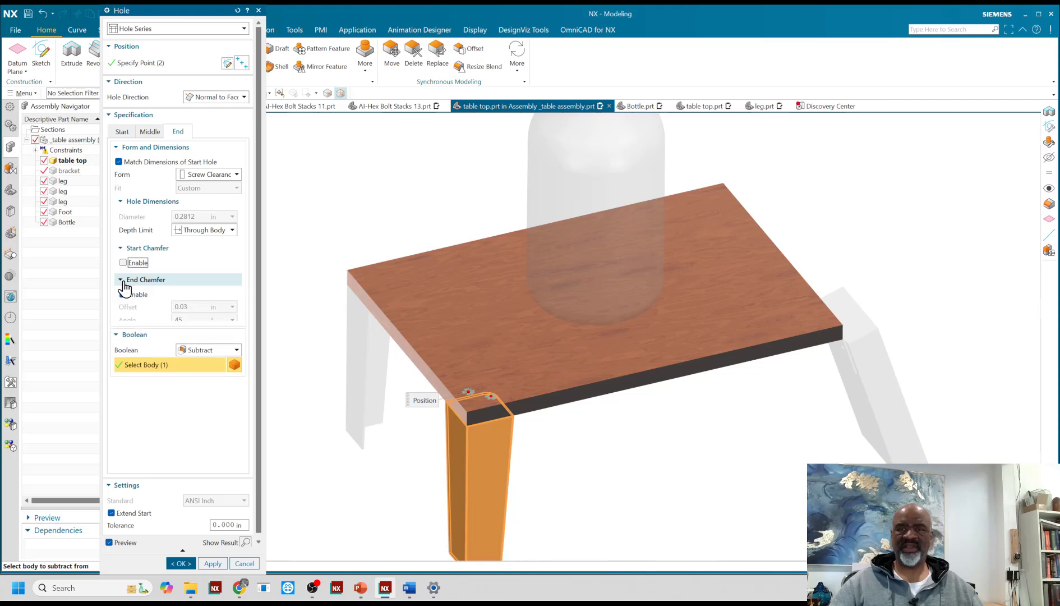
pyautogui.click(123, 295)
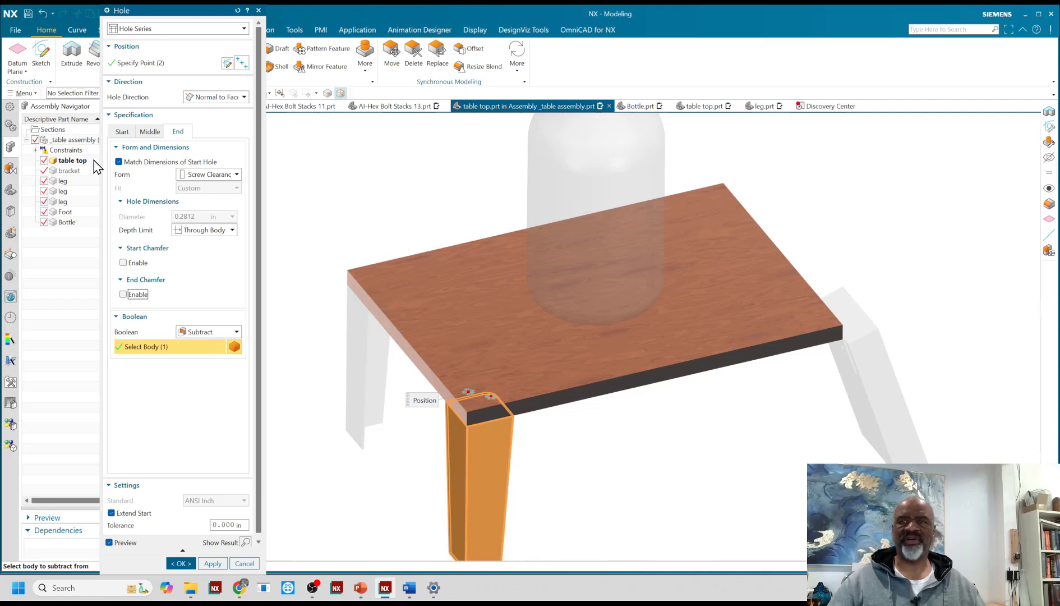
# - Disable the start and end chamfers of the counterbored start hole and create the Hole Series
pyautogui.click(121, 131)
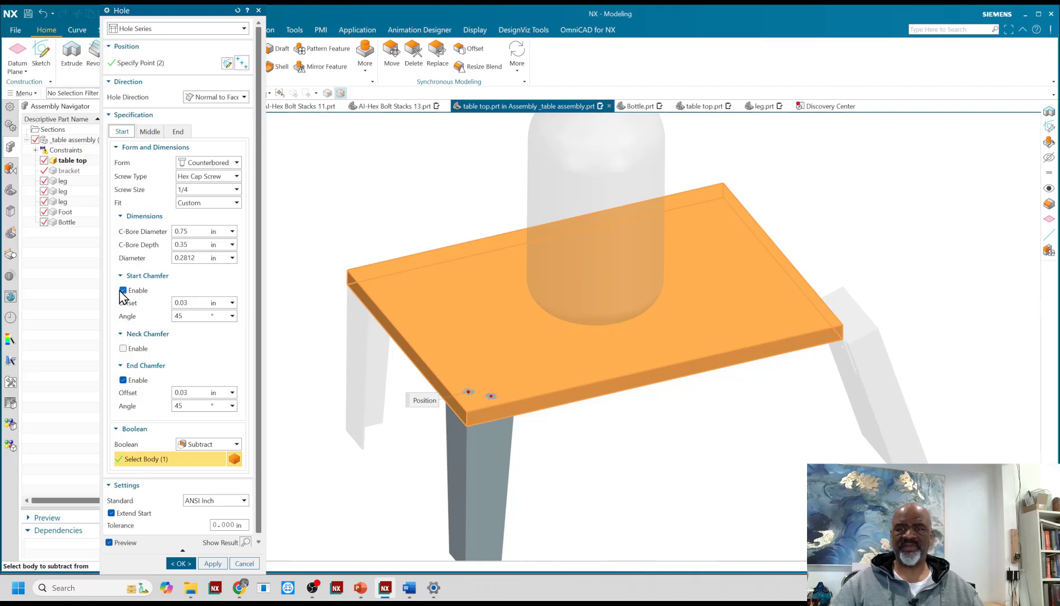
pyautogui.click(125, 290)
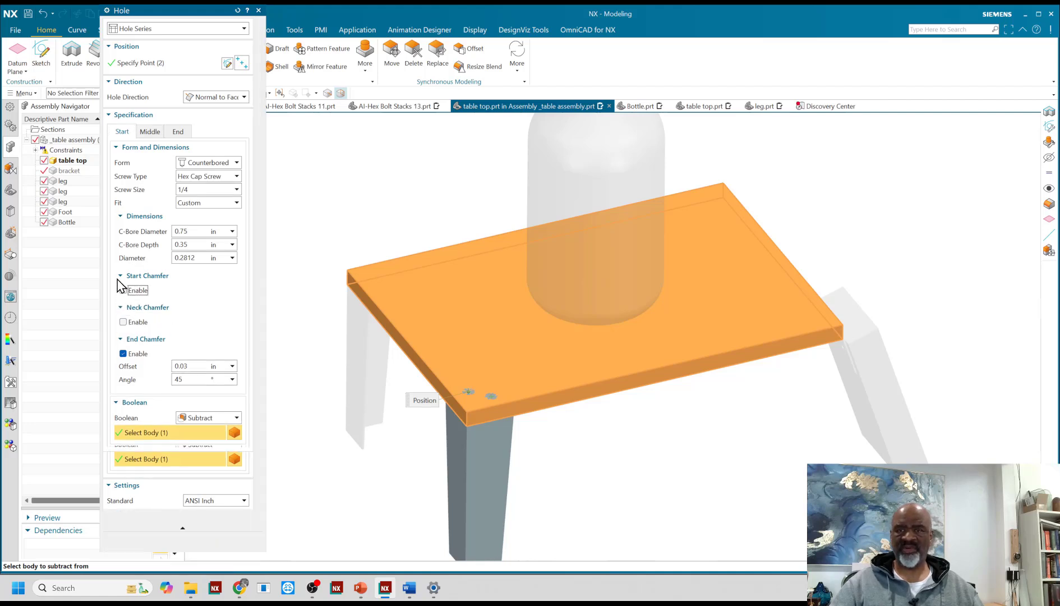
pyautogui.click(124, 354)
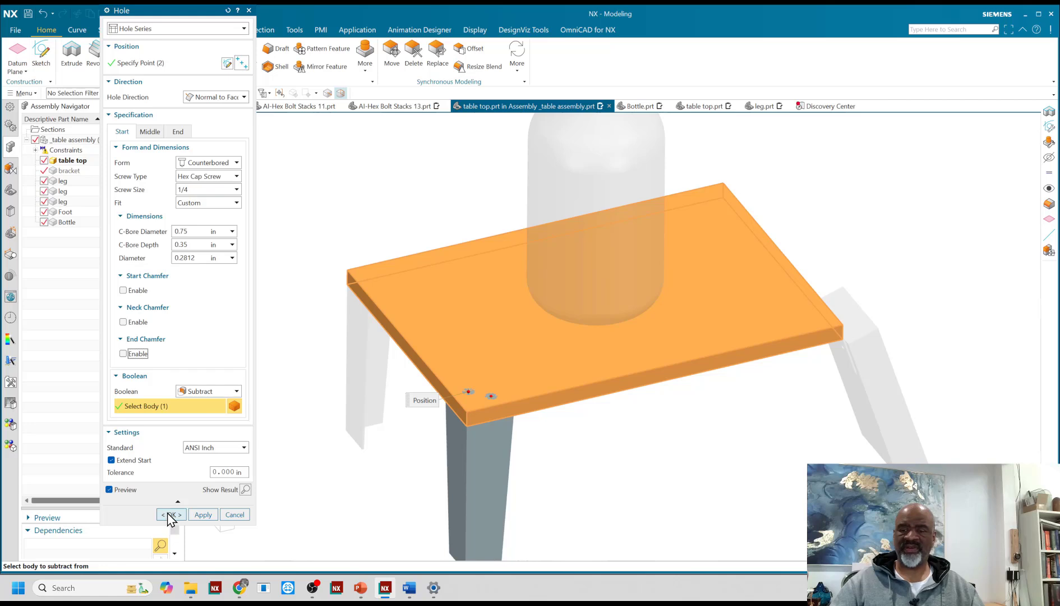
pyautogui.click(170, 514)
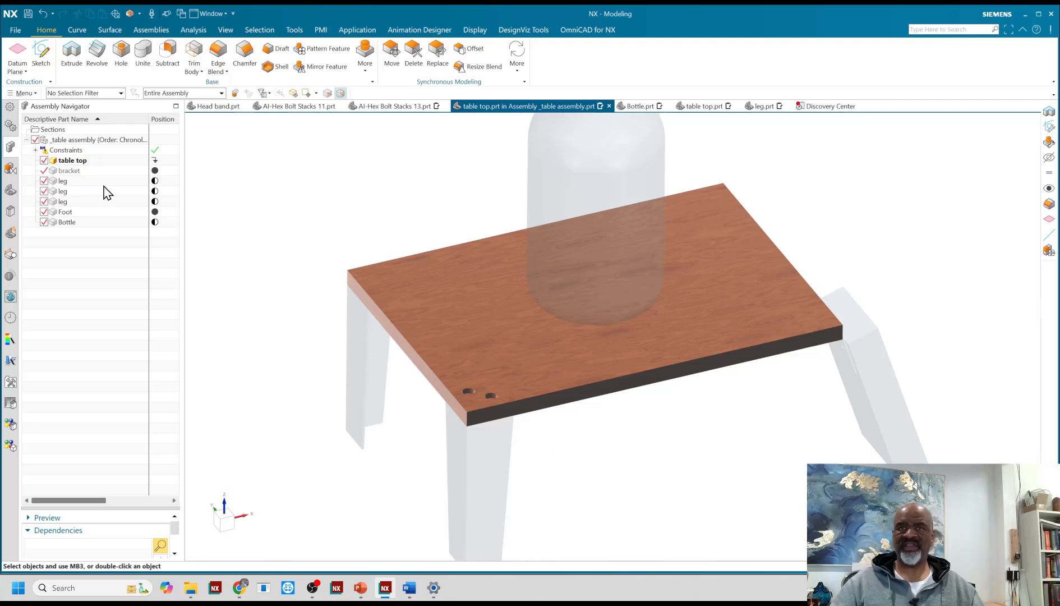
# - Make the table assembly the work part and examine the new holes in the table top and leg from above and below
pyautogui.doubleClick(99, 139)
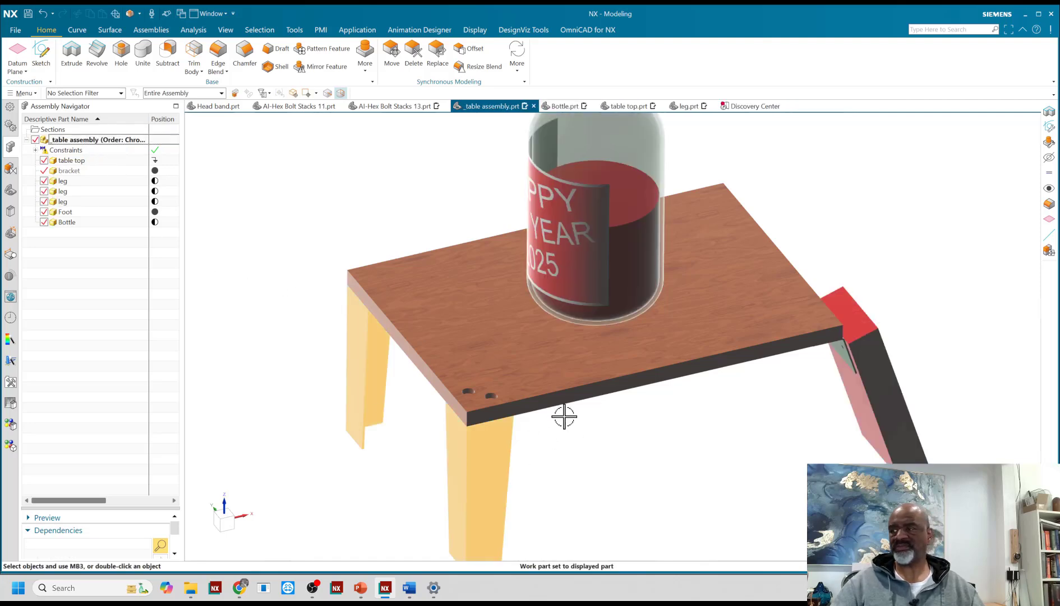
pyautogui.scroll(3, 449, 384)
pyautogui.moveTo(449, 383); pyautogui.dragTo(327, 324, button='middle')
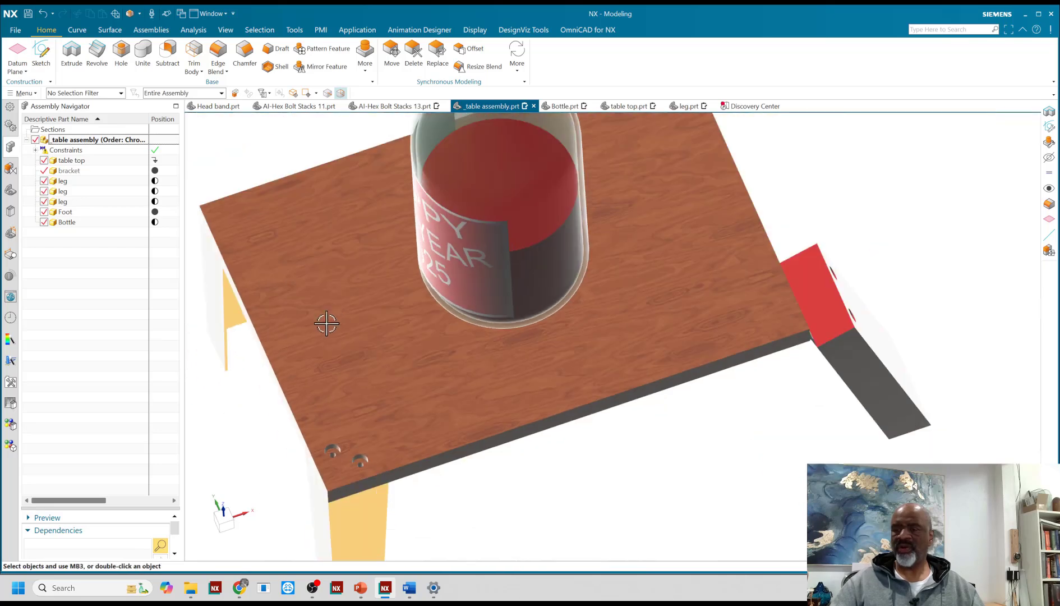
pyautogui.scroll(5, 339, 450)
pyautogui.scroll(-5, 429, 476)
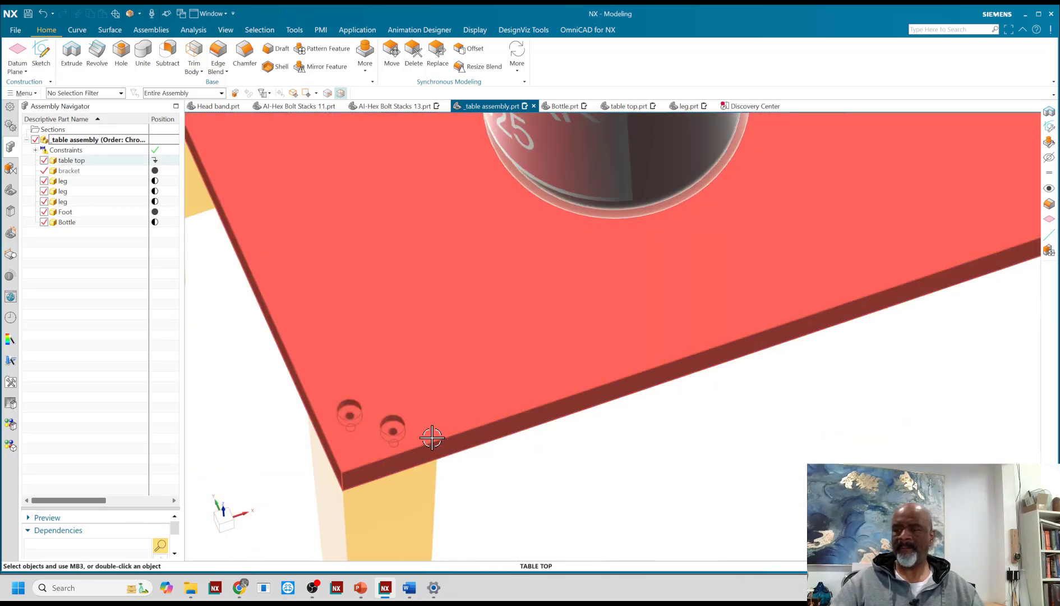
pyautogui.moveTo(443, 447)
pyautogui.mouseDown(button='middle')
pyautogui.moveTo(344, 396)
pyautogui.moveTo(429, 452)
pyautogui.mouseUp(button='middle')
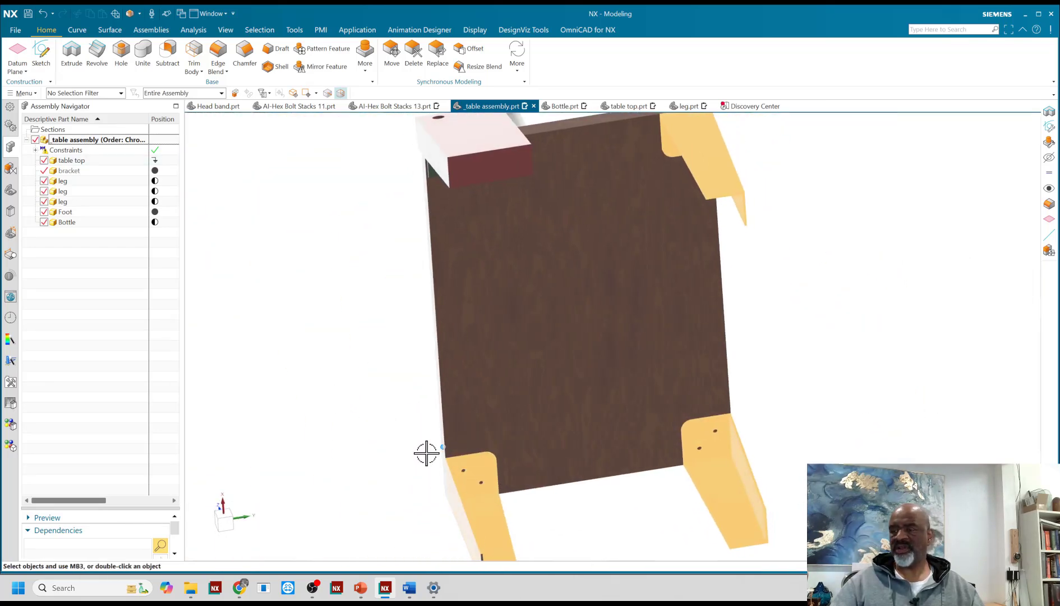
pyautogui.scroll(5, 428, 452)
pyautogui.scroll(4, 529, 520)
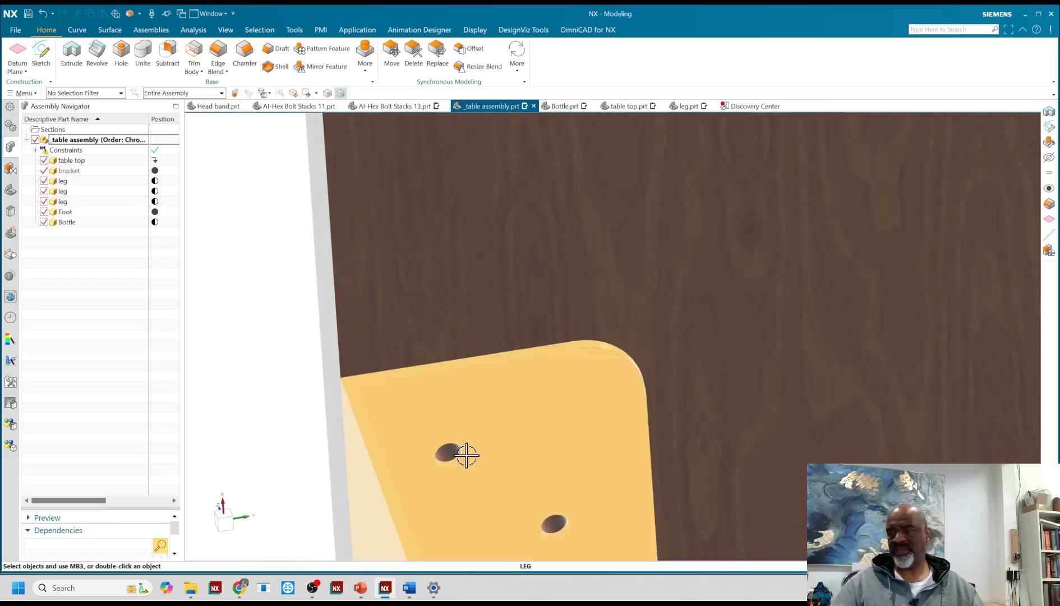
pyautogui.scroll(-4, 458, 453)
pyautogui.scroll(-4, 260, 395)
pyautogui.moveTo(260, 395); pyautogui.dragTo(323, 421, button='middle')
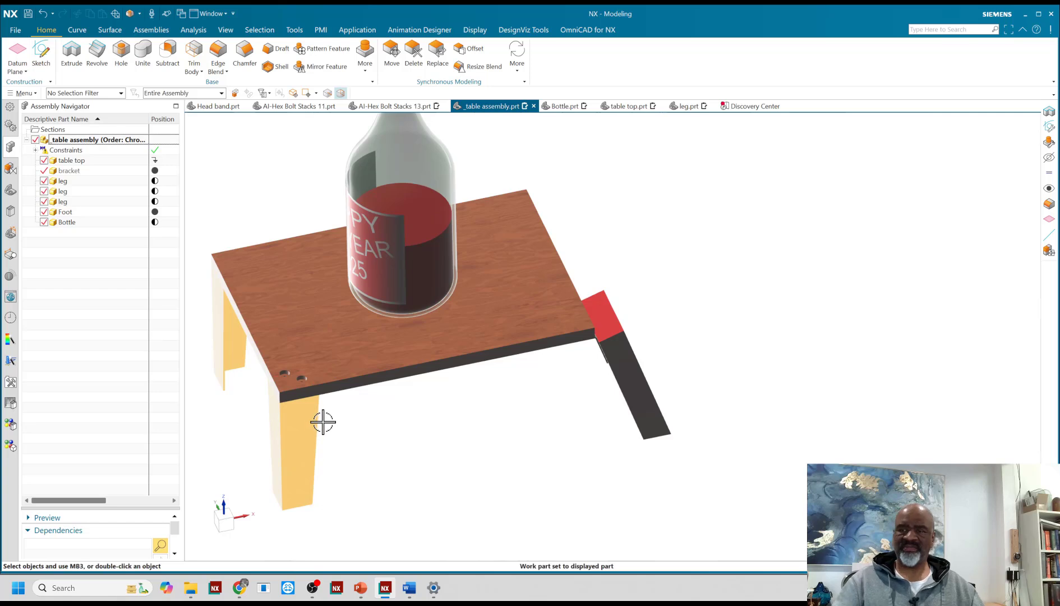
pyautogui.scroll(-3, 251, 215)
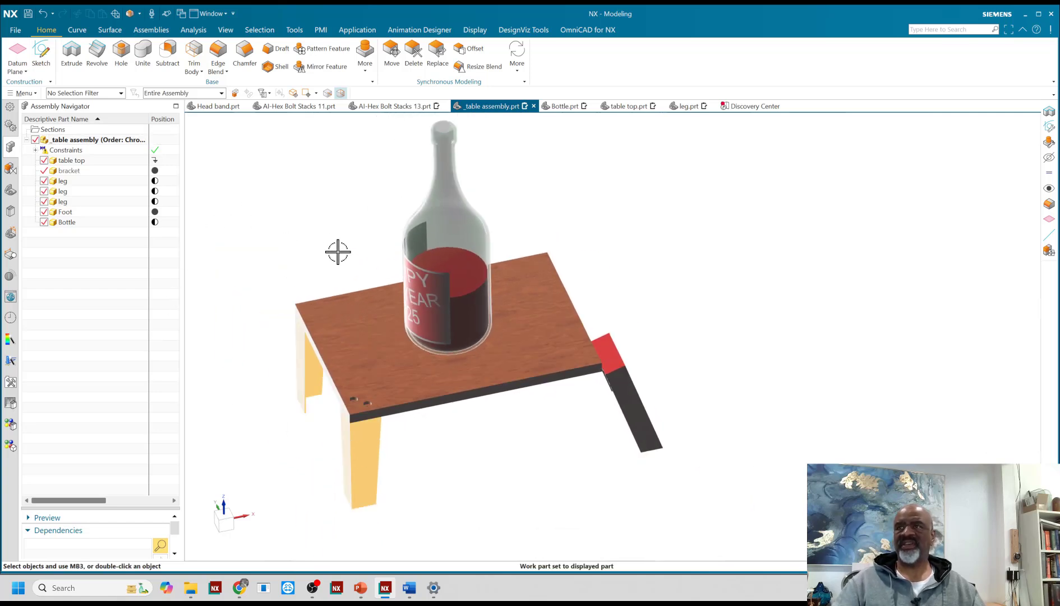
# - Start the Fastener Assembly command with the Hole type and review its settings
pyautogui.click(293, 30)
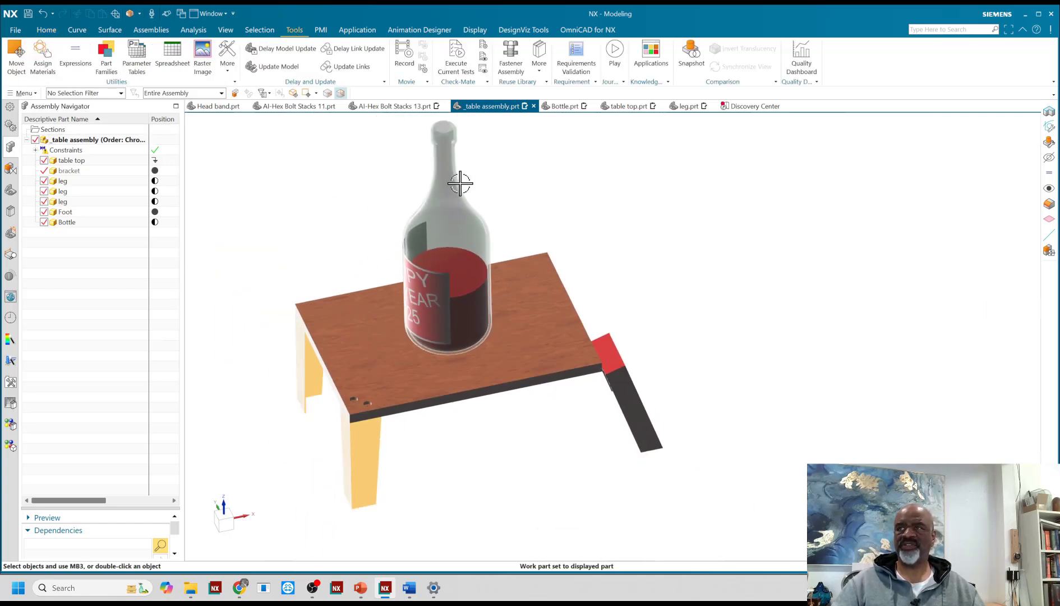
pyautogui.click(507, 65)
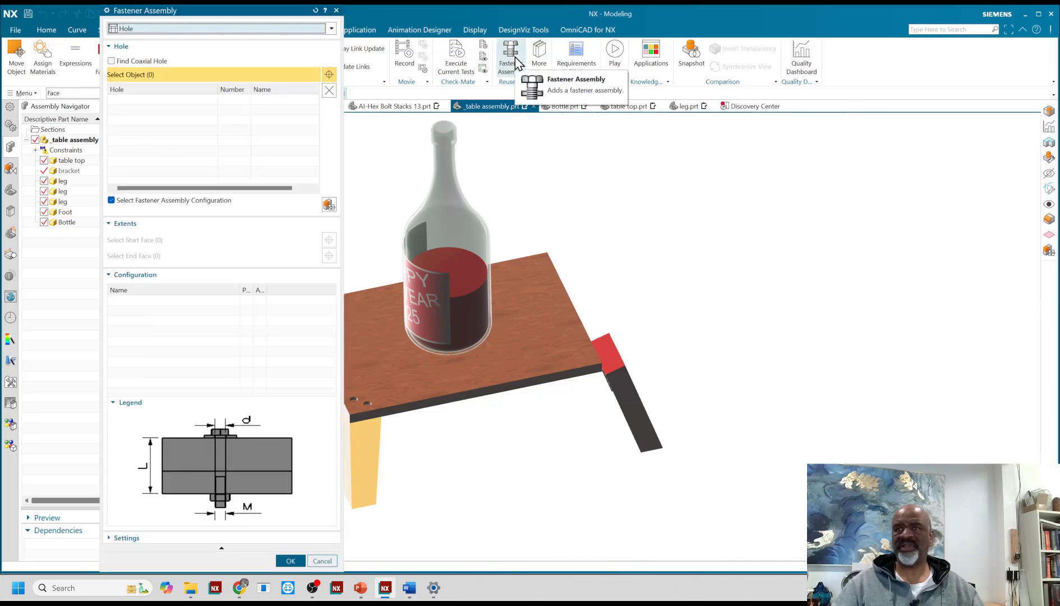
pyautogui.scroll(5, 497, 287)
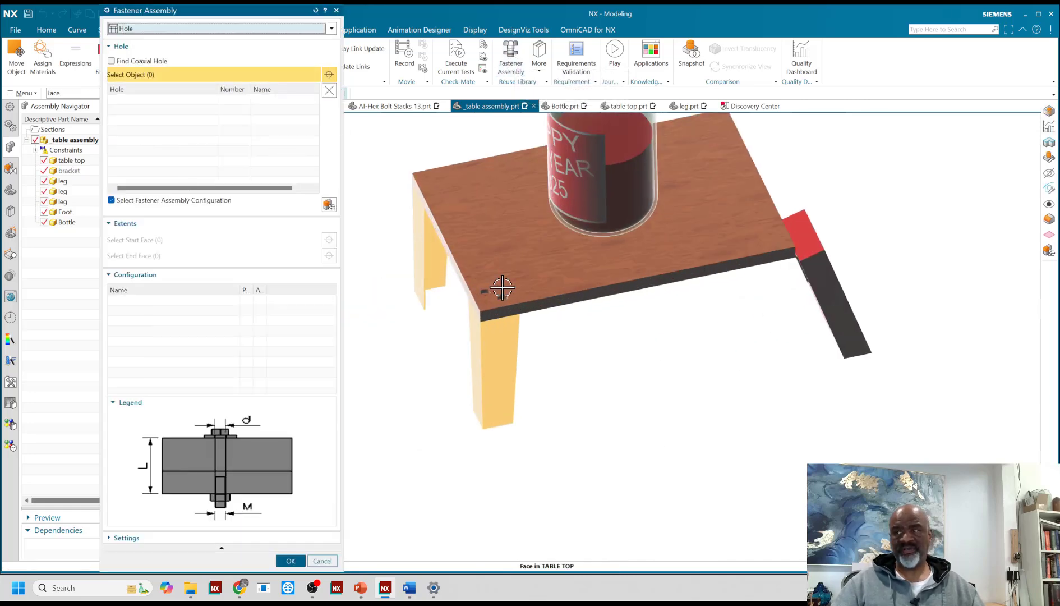
pyautogui.scroll(5, 539, 262)
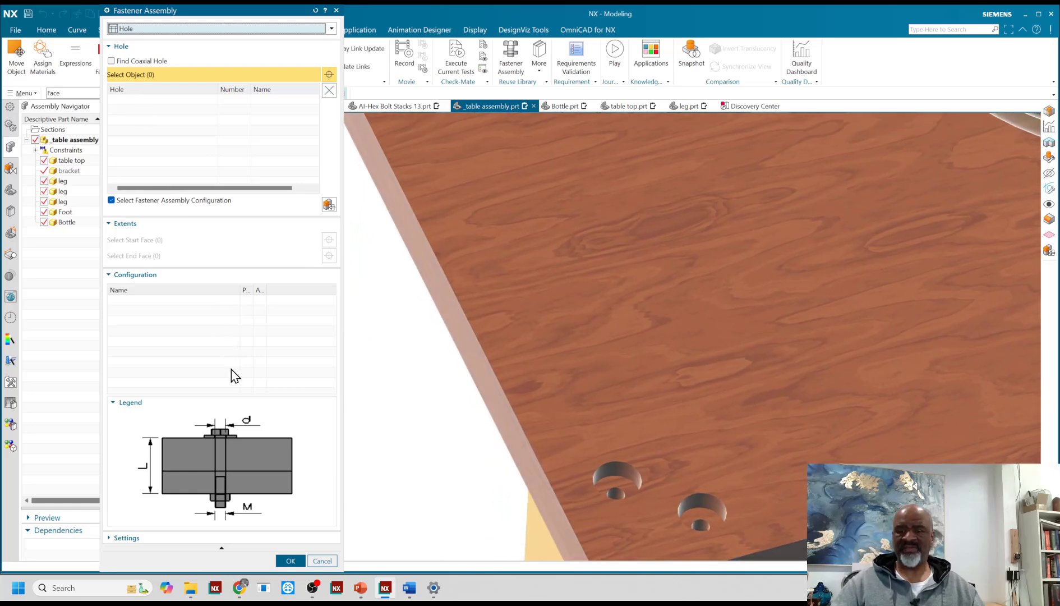
pyautogui.click(163, 538)
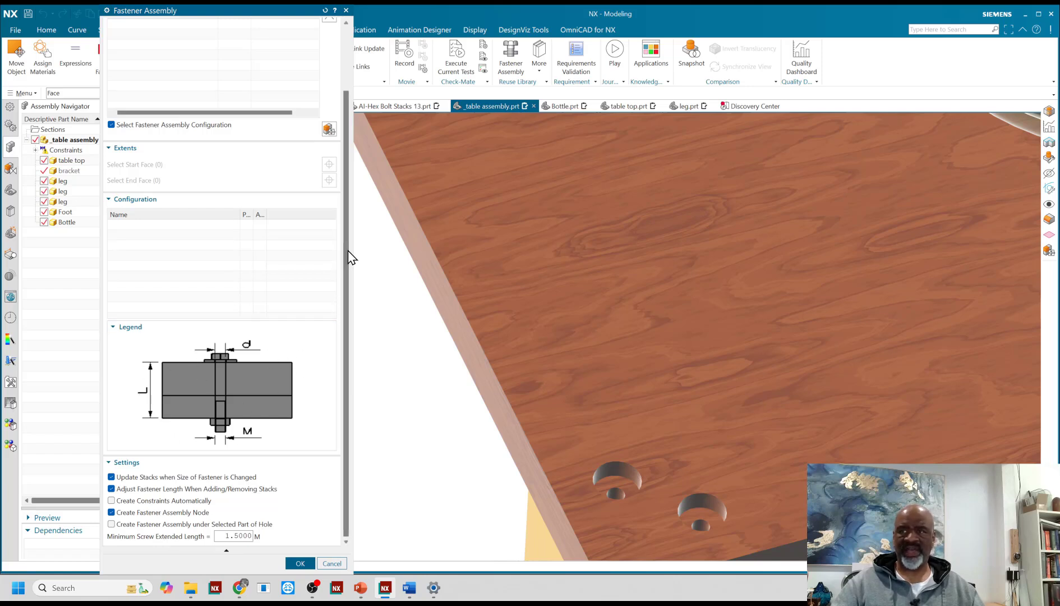
pyautogui.moveTo(347, 249); pyautogui.dragTo(347, 122)
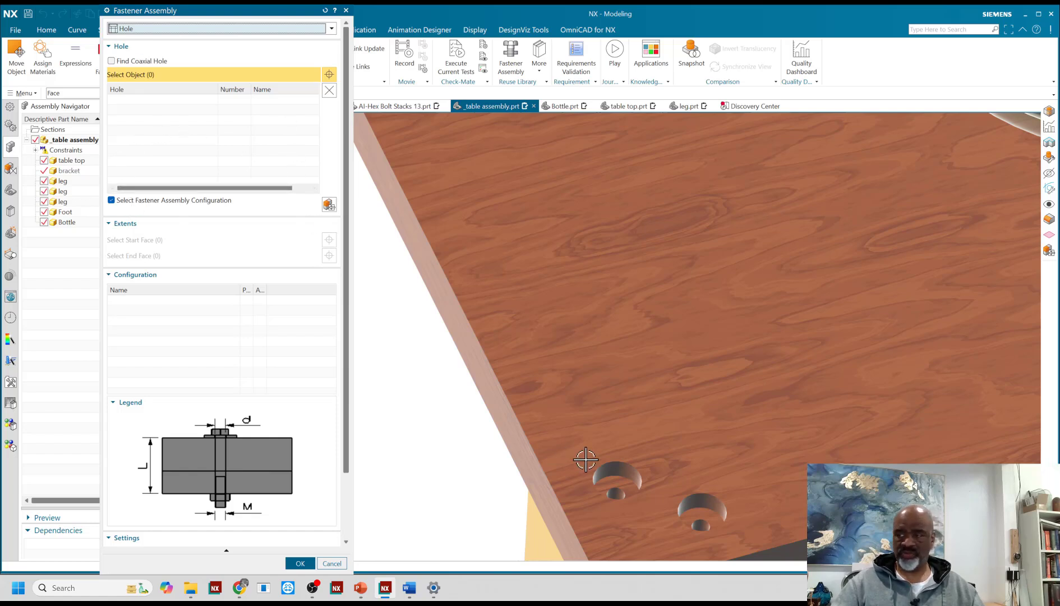
# - Select the two counterbored holes at the table top's corner for the fastener assembly and check the selection from below
pyautogui.scroll(5, 585, 460)
pyautogui.scroll(-8, 612, 433)
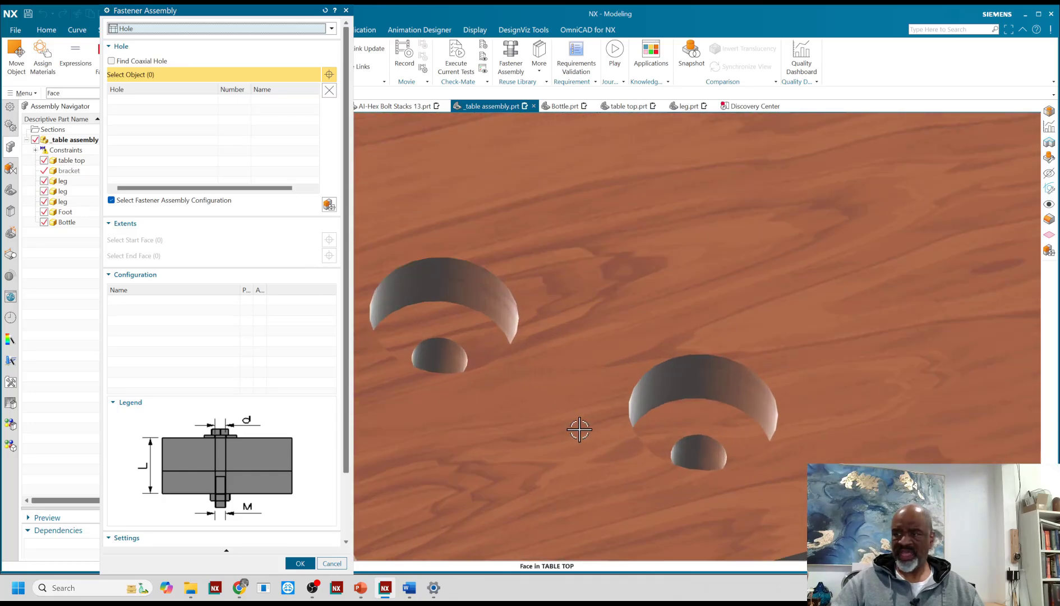
pyautogui.click(430, 353)
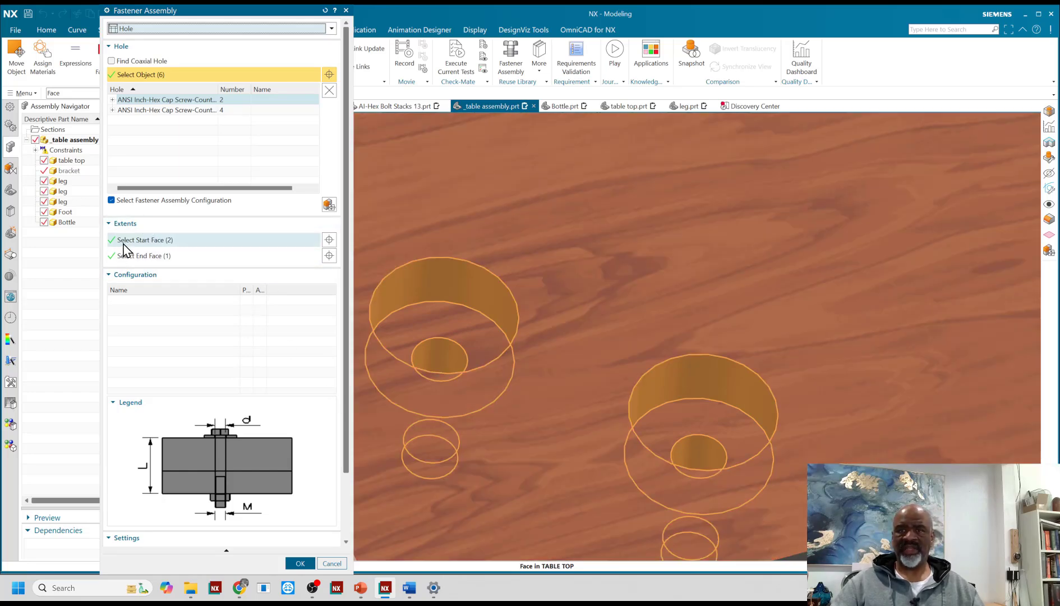
pyautogui.scroll(-5, 539, 282)
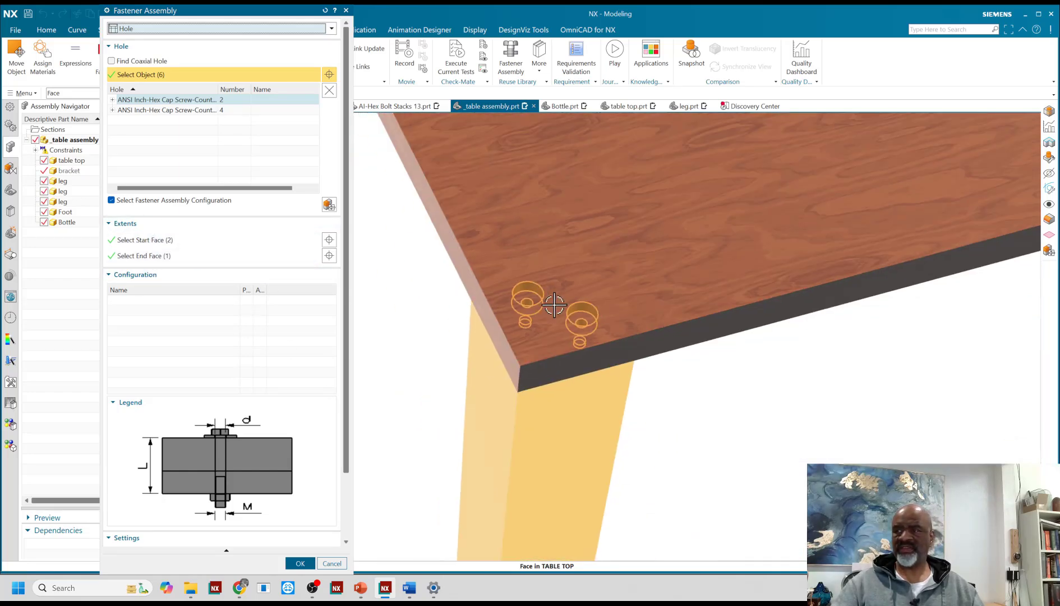
pyautogui.moveTo(734, 419); pyautogui.dragTo(666, 354, button='middle')
pyautogui.scroll(-5, 667, 358)
pyautogui.scroll(3, 556, 290)
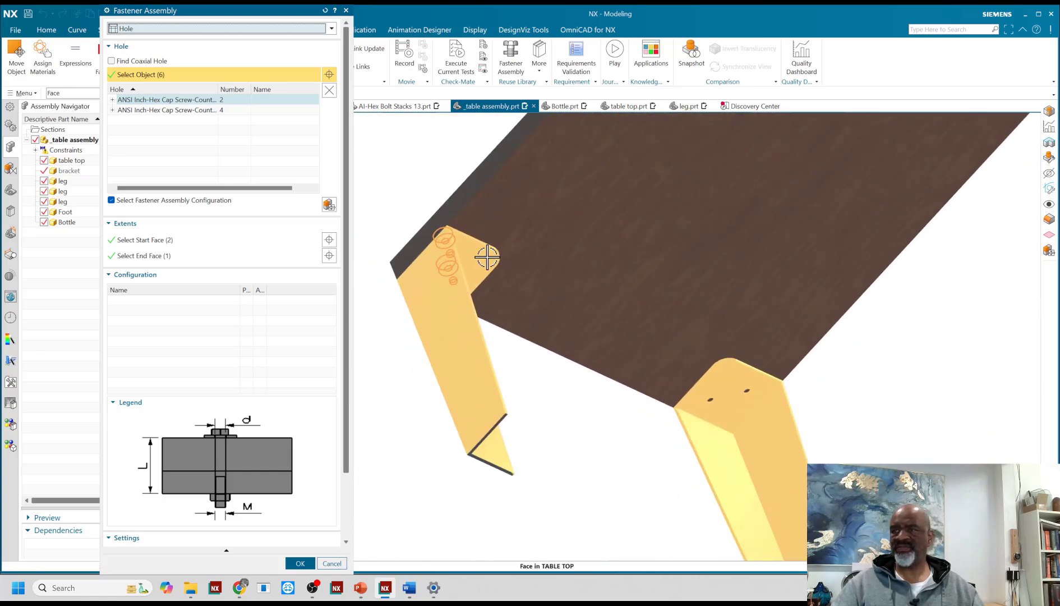
# - Create the fastener assembly in the table top's corner holes with the ANSI Metric counterbored Hex Bolt configuration, plain washers and small hex nut
pyautogui.click(300, 564)
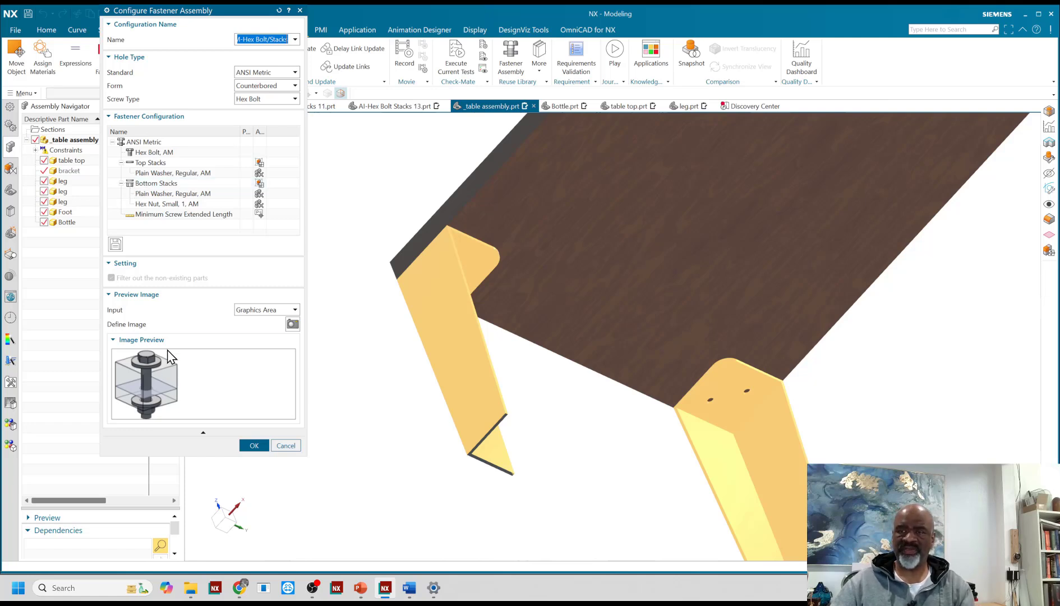
pyautogui.click(253, 445)
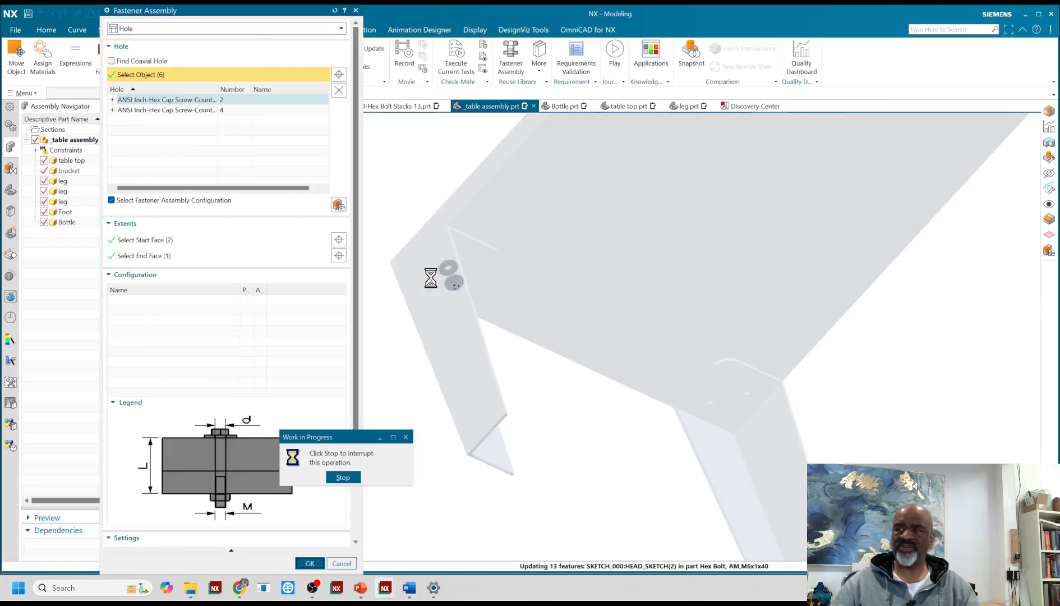
pyautogui.scroll(5, 450, 260)
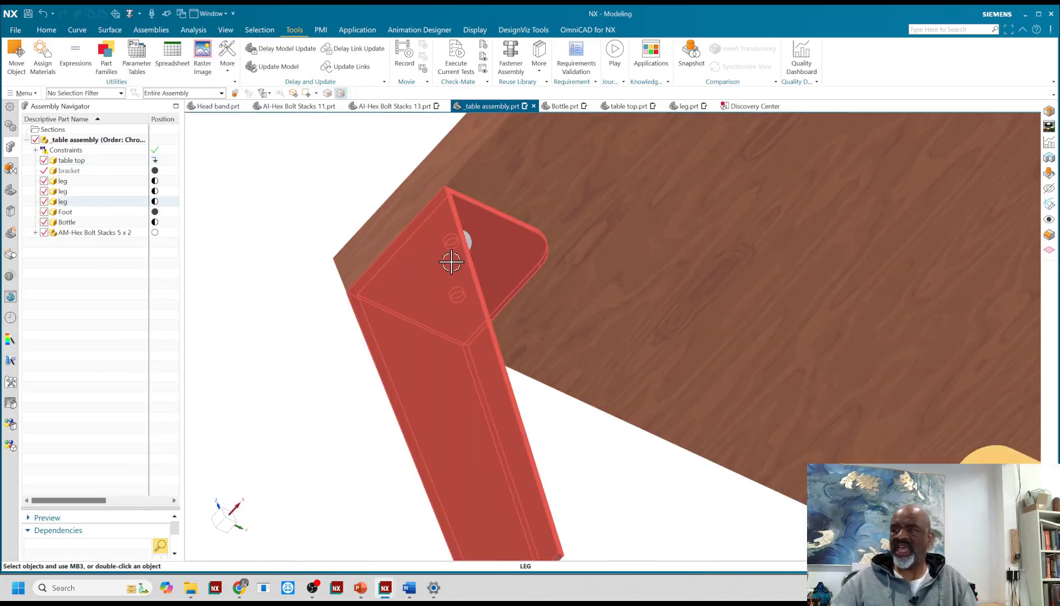
# - Examine the bolts, washers and nuts at the table top's corner and leg from above and below
pyautogui.moveTo(450, 260); pyautogui.dragTo(469, 328, button='middle')
pyautogui.scroll(4, 468, 329)
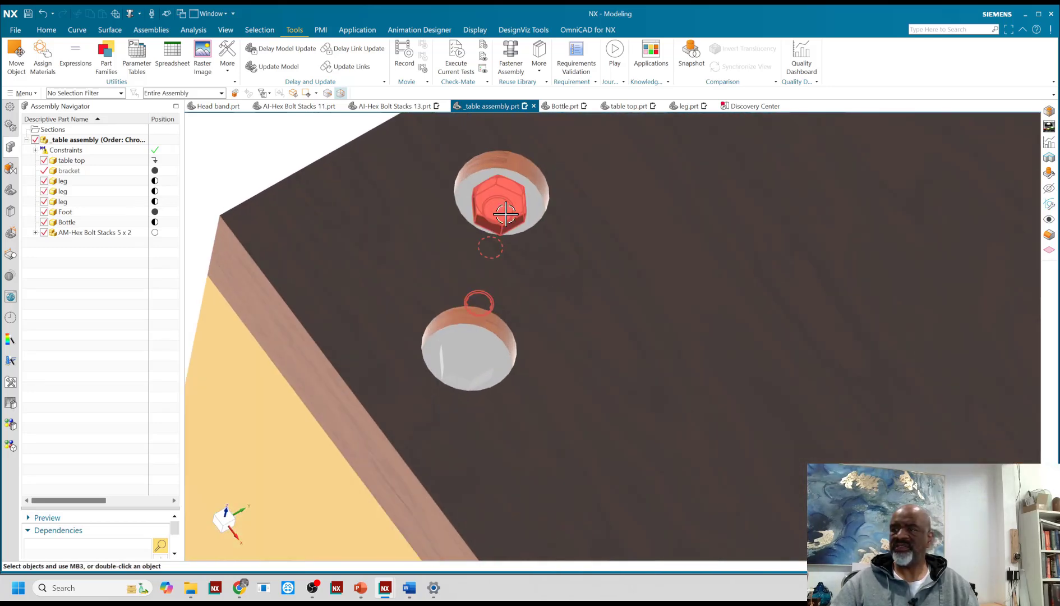
pyautogui.scroll(-5, 467, 355)
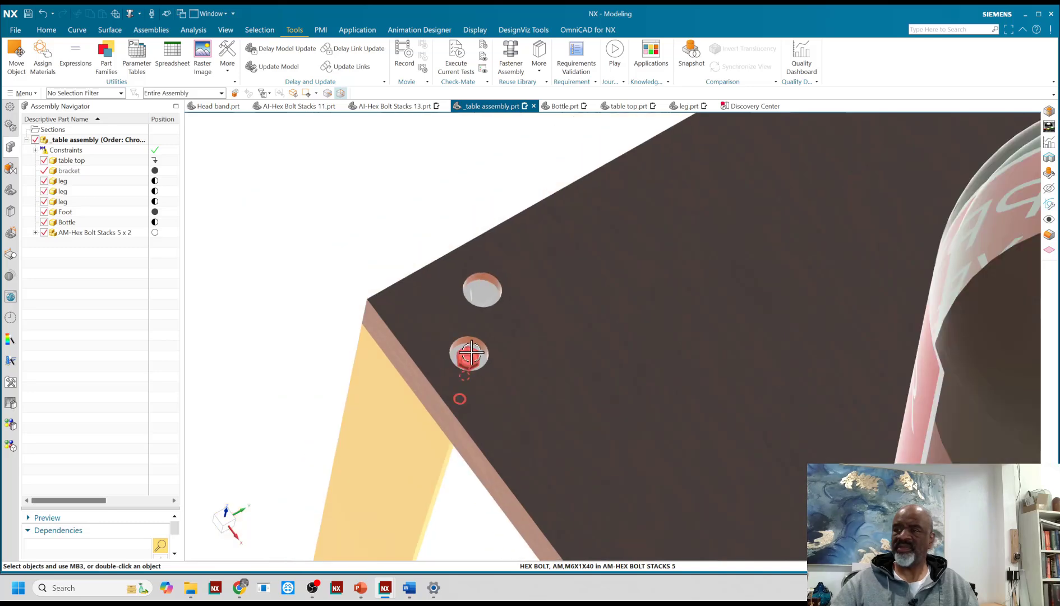
pyautogui.moveTo(469, 353)
pyautogui.mouseDown(button='middle')
pyautogui.moveTo(457, 323)
pyautogui.moveTo(468, 343)
pyautogui.moveTo(459, 356)
pyautogui.mouseUp(button='middle')
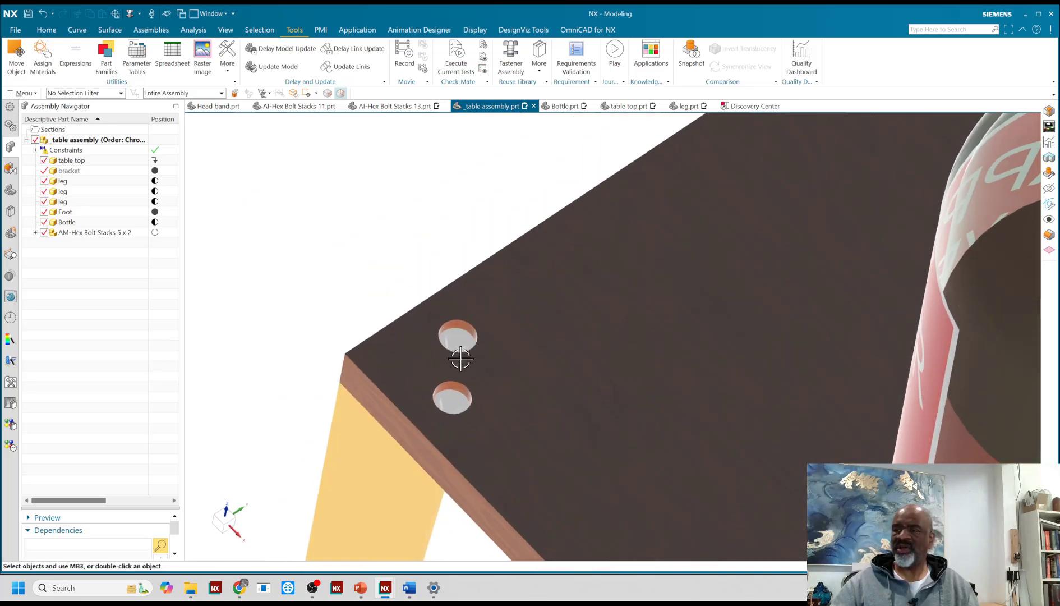
pyautogui.scroll(5, 464, 337)
pyautogui.scroll(-3, 466, 310)
pyautogui.moveTo(467, 310); pyautogui.dragTo(359, 210, button='middle')
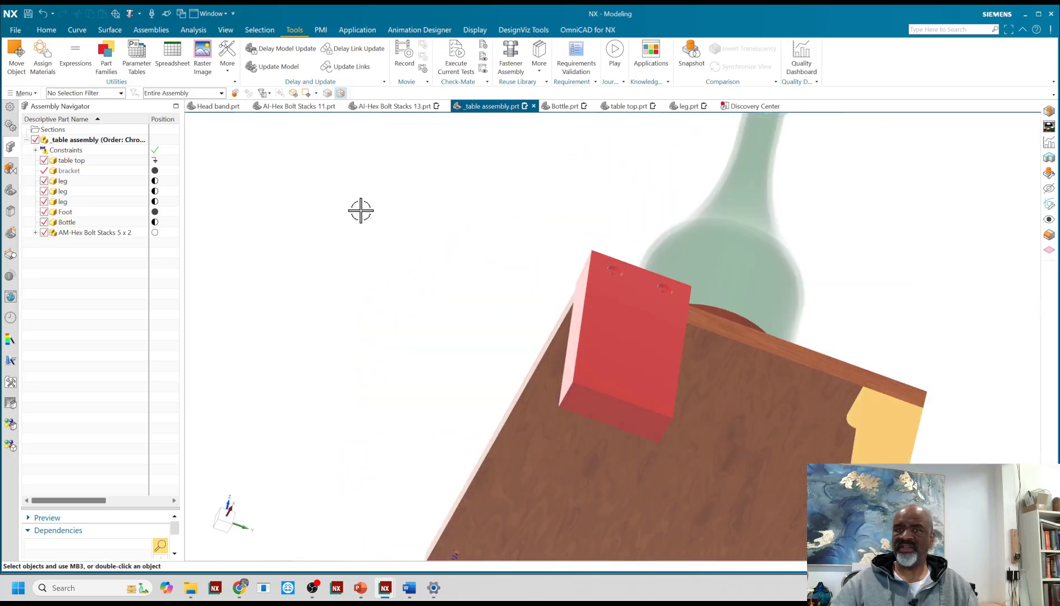
pyautogui.scroll(-3, 421, 338)
pyautogui.scroll(5, 397, 331)
pyautogui.scroll(5, 397, 331)
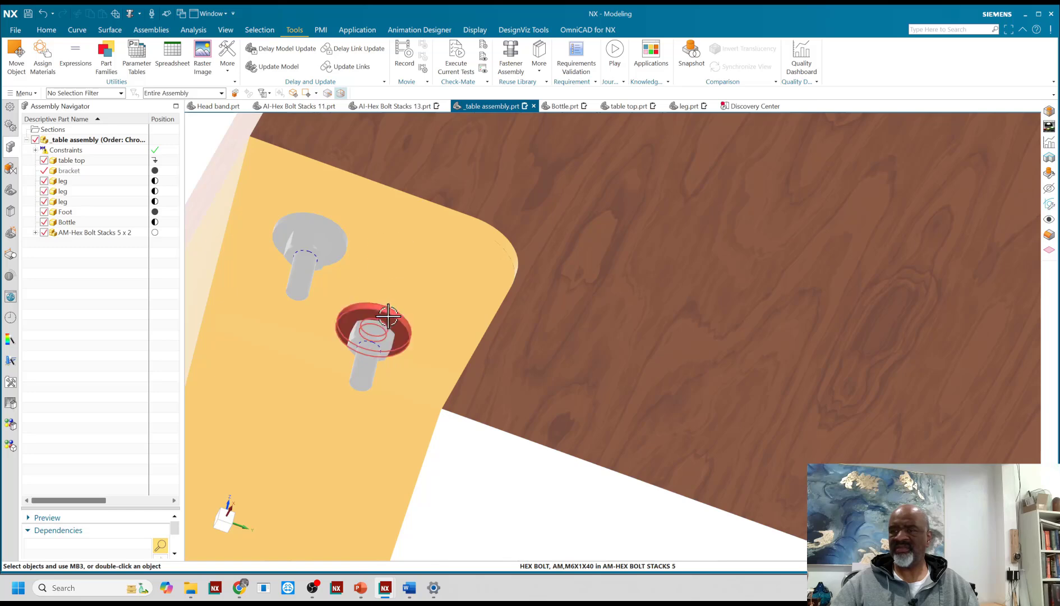
pyautogui.scroll(-5, 388, 311)
pyautogui.moveTo(391, 303)
pyautogui.mouseDown(button='middle')
pyautogui.moveTo(360, 292)
pyautogui.moveTo(317, 239)
pyautogui.moveTo(393, 301)
pyautogui.moveTo(384, 283)
pyautogui.mouseUp(button='middle')
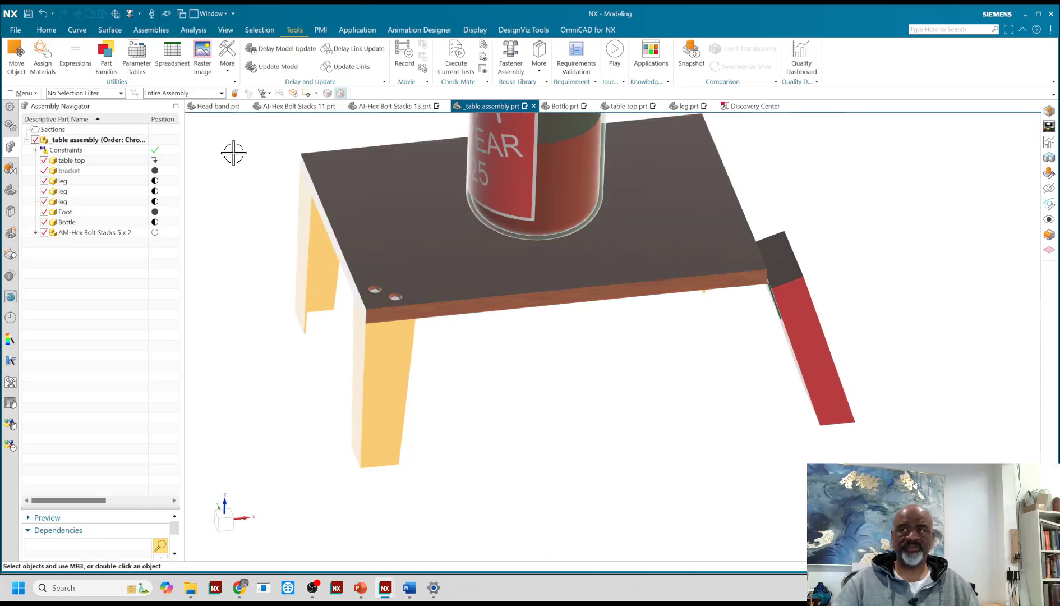
pyautogui.keyDown('shift'); pyautogui.moveTo(264, 168); pyautogui.dragTo(260, 242, button='middle'); pyautogui.keyUp('shift')
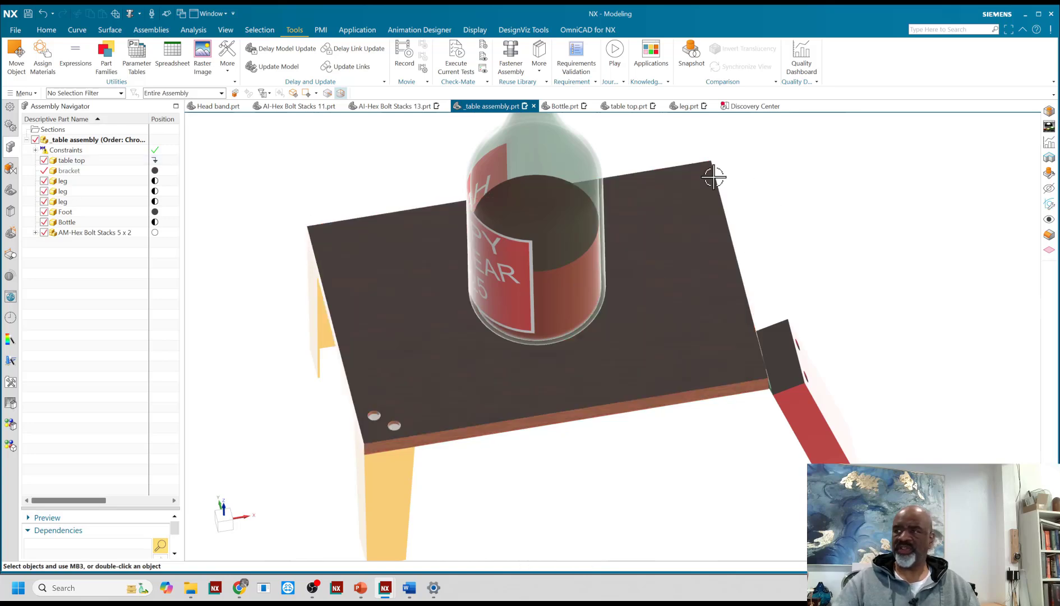
# - Start another Fastener Assembly with the Hole type and select the two counterbored holes in the red foot
pyautogui.moveTo(831, 252); pyautogui.dragTo(645, 185, button='middle')
pyautogui.click(509, 66)
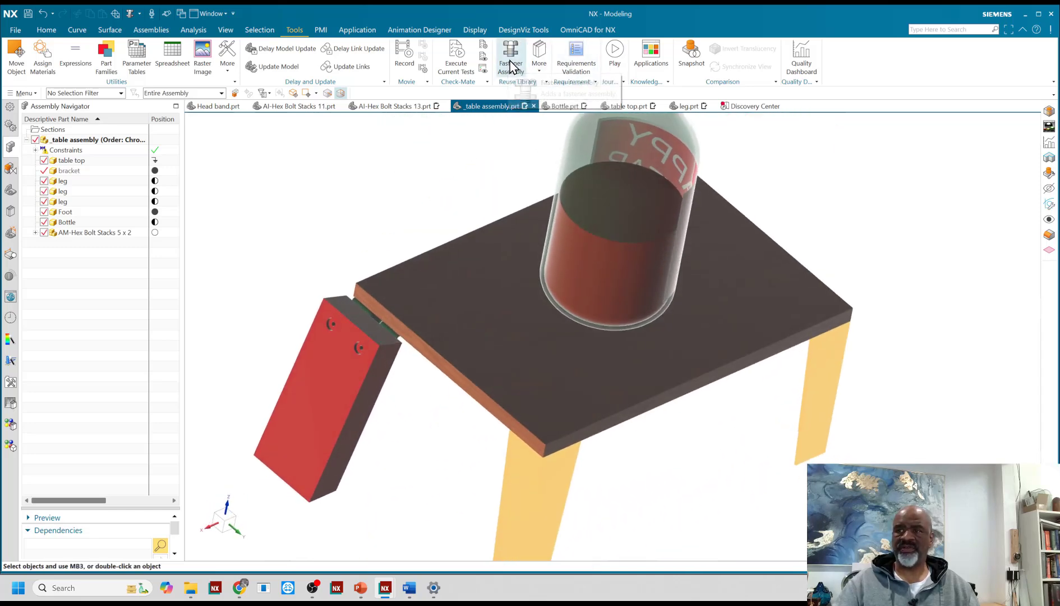
pyautogui.scroll(-3, 592, 233)
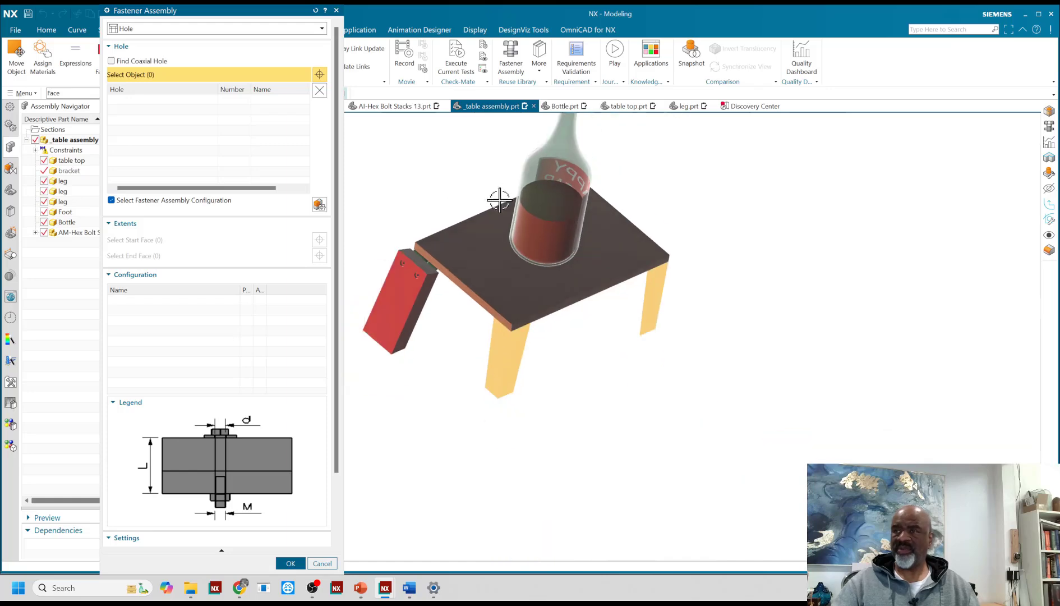
pyautogui.scroll(5, 380, 242)
pyautogui.moveTo(398, 253); pyautogui.dragTo(450, 308, button='middle')
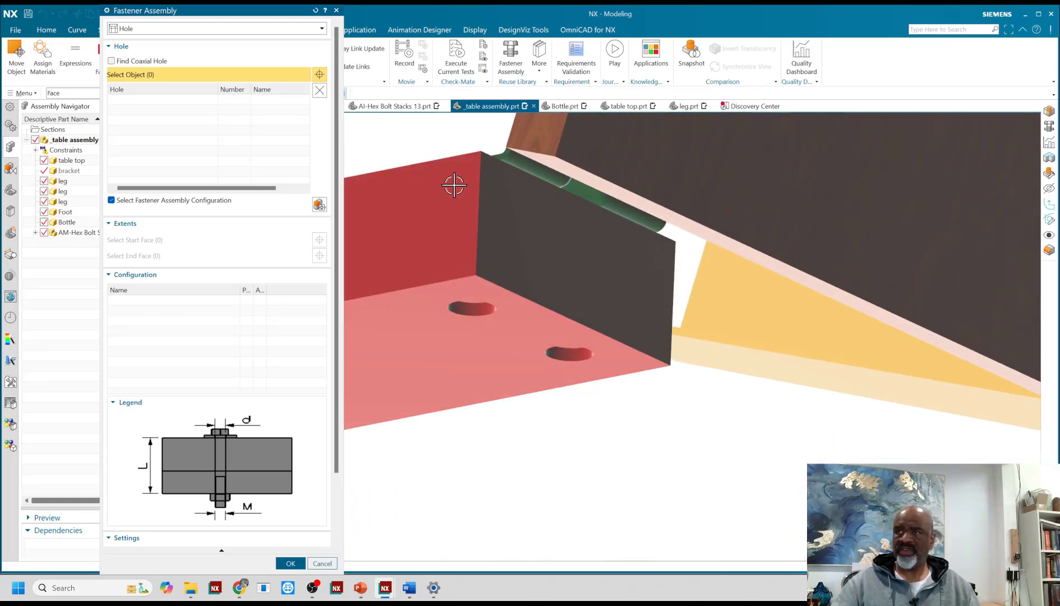
pyautogui.moveTo(487, 180); pyautogui.dragTo(530, 216, button='middle')
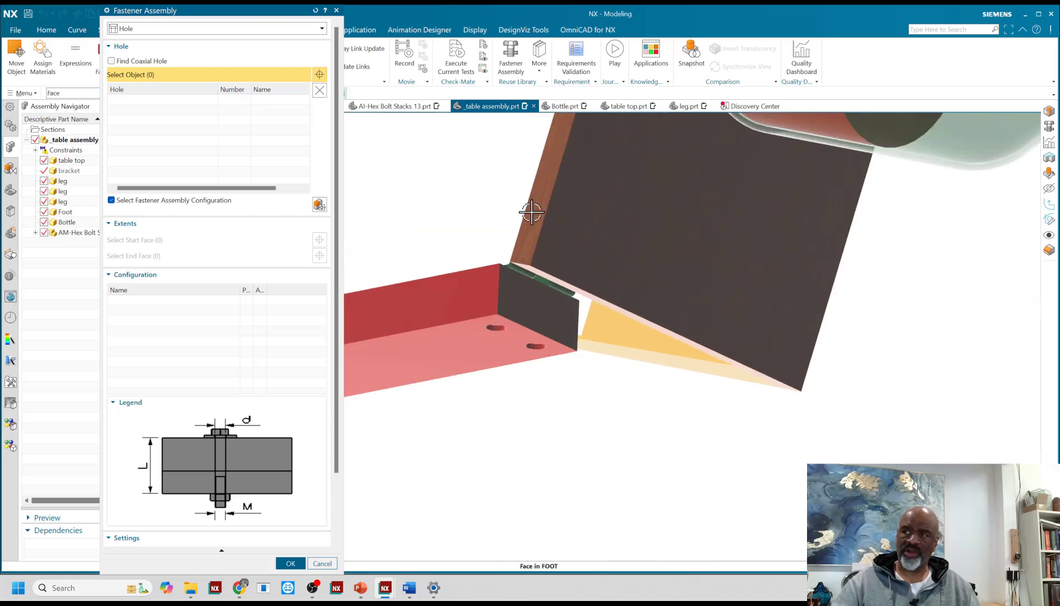
pyautogui.moveTo(426, 205); pyautogui.dragTo(428, 159, button='middle')
pyautogui.scroll(5, 490, 183)
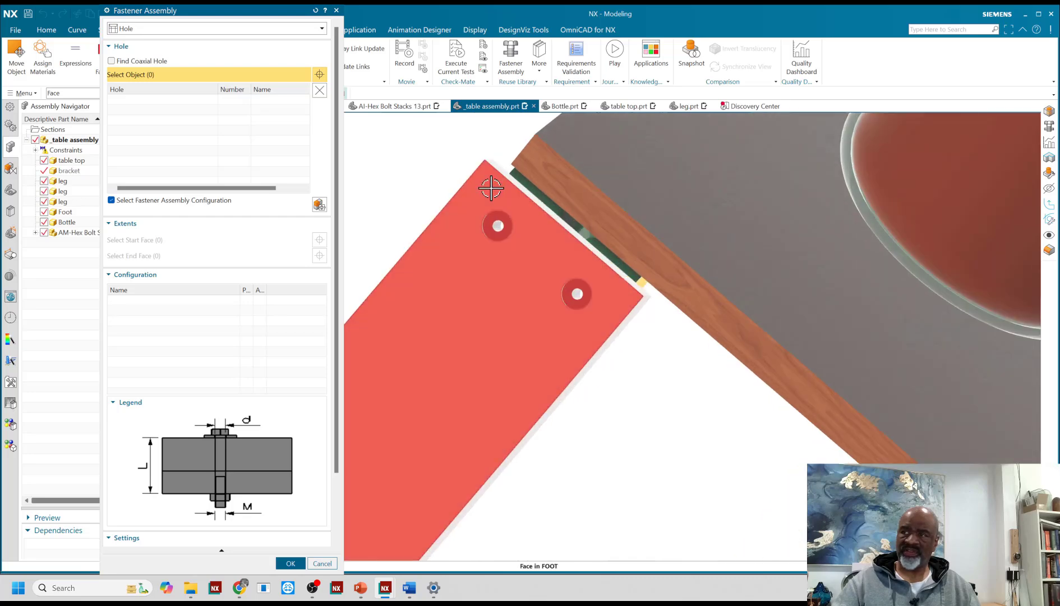
pyautogui.click(498, 264)
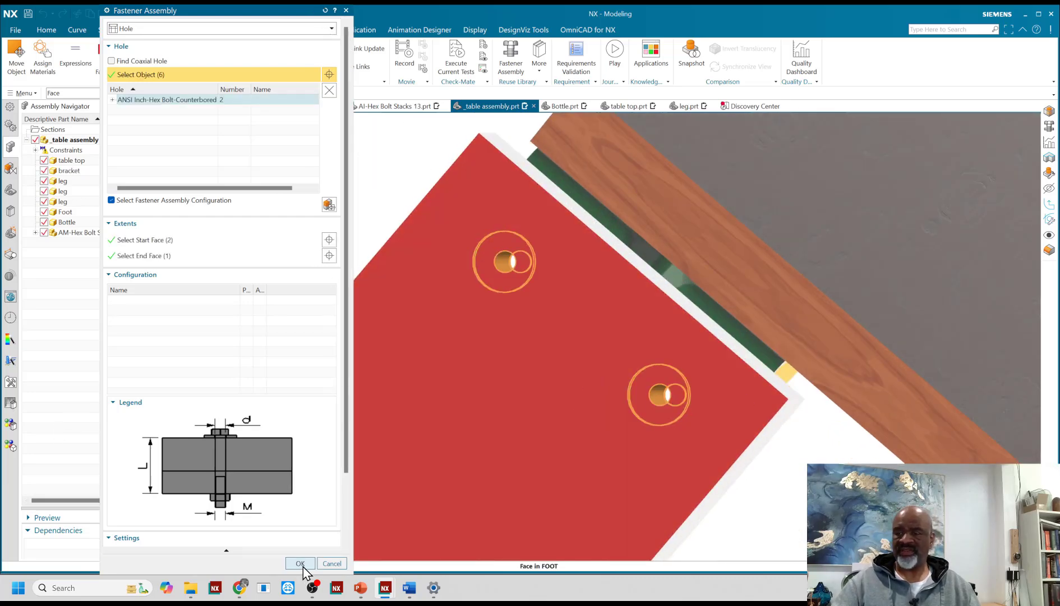
# - Create the foot's fastener assembly with the ANSI Metric counterbored Hex Bolt configuration, using plain washers and a small hex nut
pyautogui.click(301, 563)
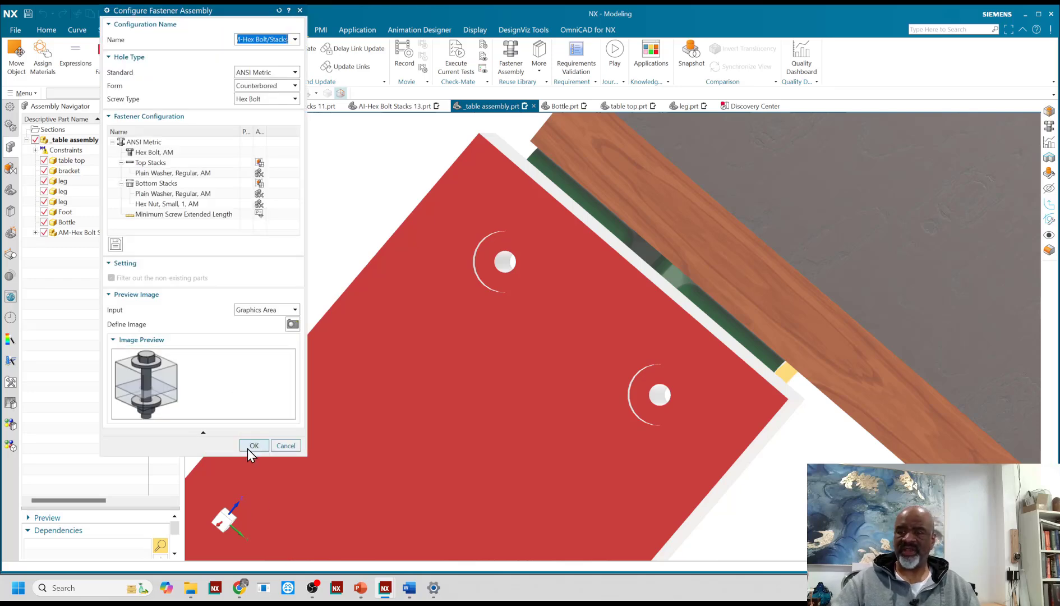
pyautogui.click(250, 447)
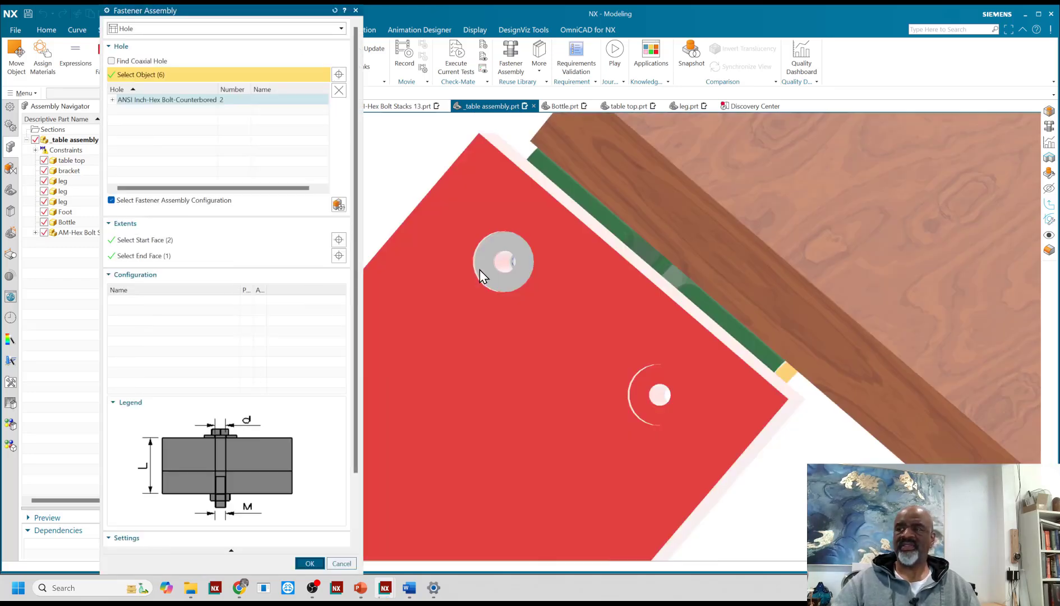
pyautogui.middleClick(480, 269)
# - Examine the new fasteners through the foot and bracket, and view the complete table with the bottle from several angles
pyautogui.scroll(-3, 409, 220)
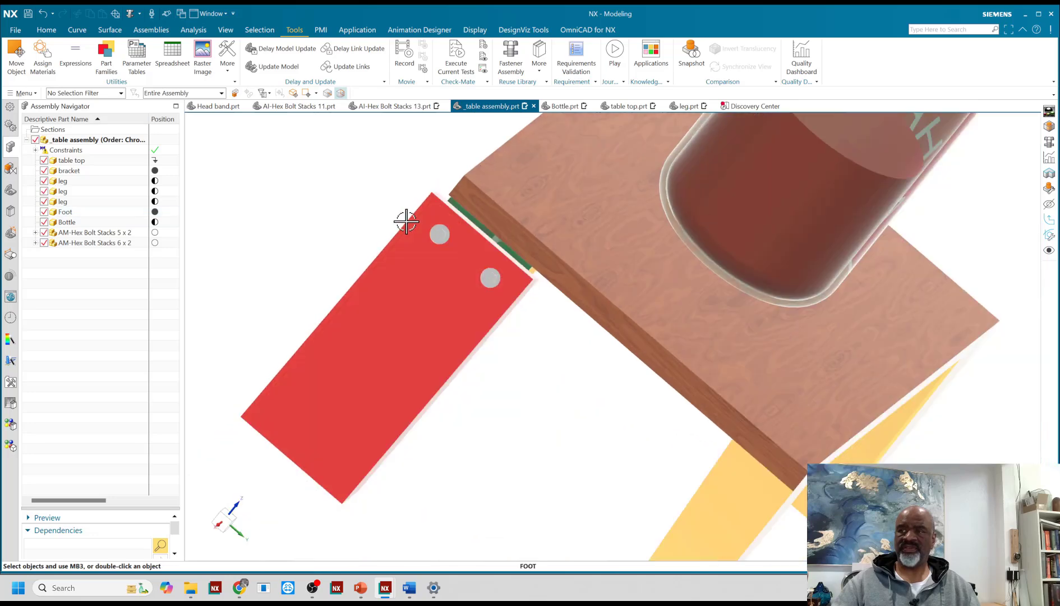
pyautogui.moveTo(407, 220); pyautogui.dragTo(493, 263, button='middle')
pyautogui.scroll(5, 850, 320)
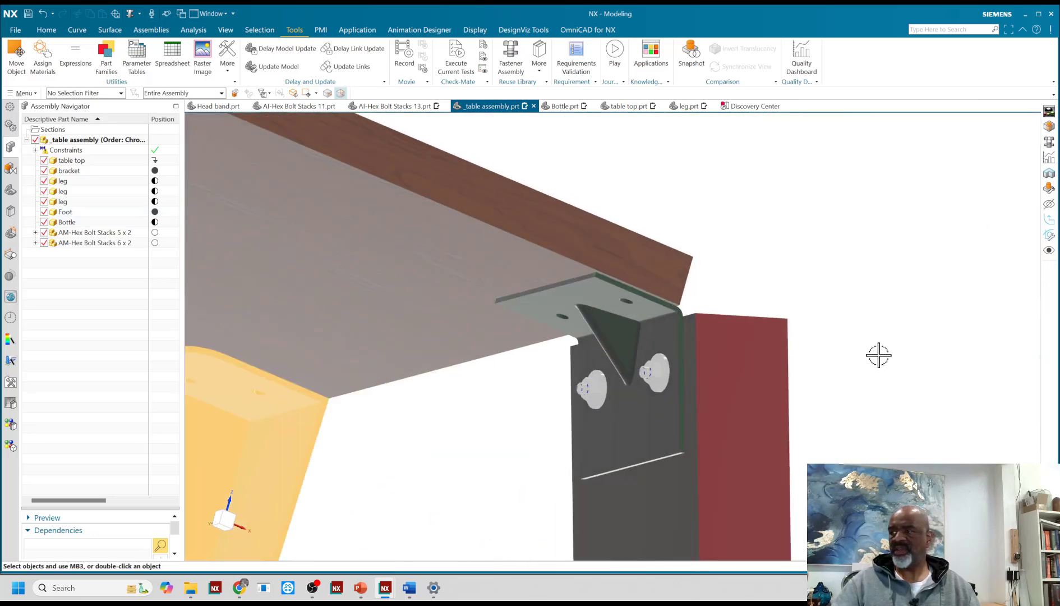
pyautogui.scroll(-5, 514, 371)
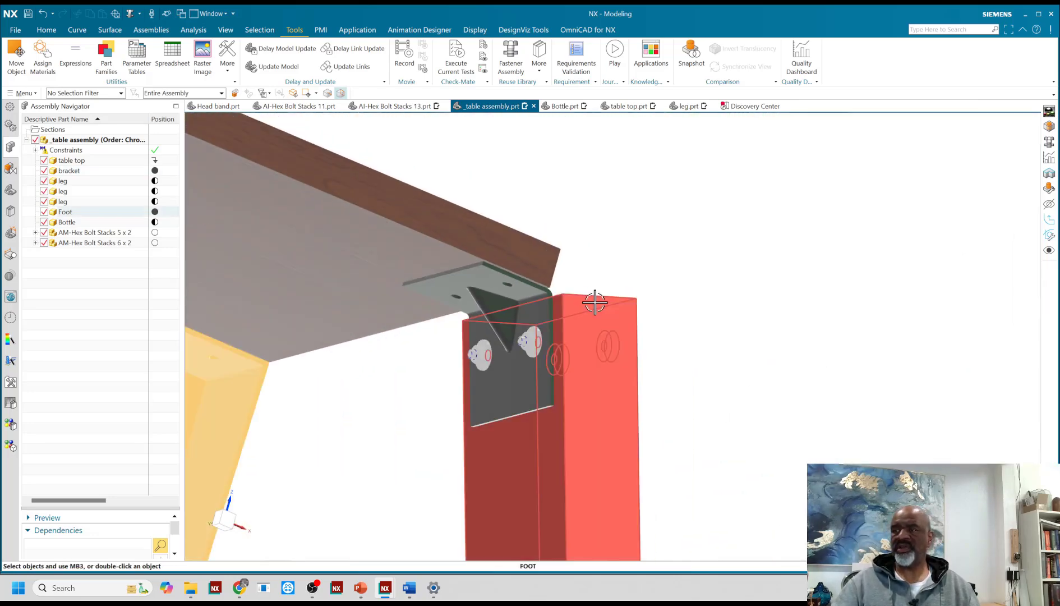
pyautogui.moveTo(677, 265); pyautogui.dragTo(617, 293, button='middle')
pyautogui.scroll(3, 617, 293)
pyautogui.scroll(-4, 617, 294)
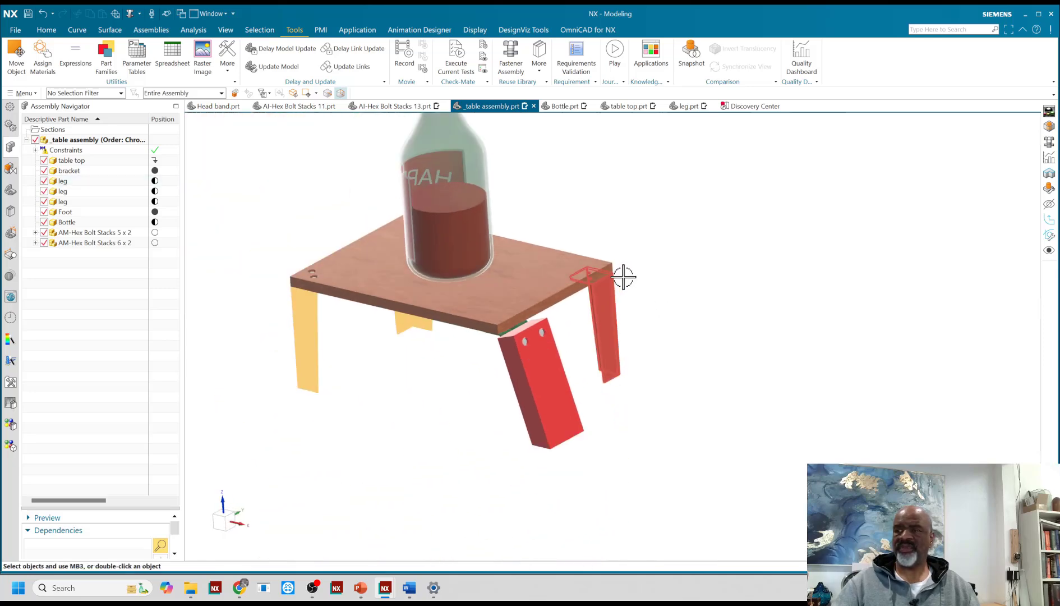
pyautogui.moveTo(682, 260)
pyautogui.mouseDown(button='middle')
pyautogui.moveTo(681, 248)
pyautogui.moveTo(694, 256)
pyautogui.mouseUp(button='middle')
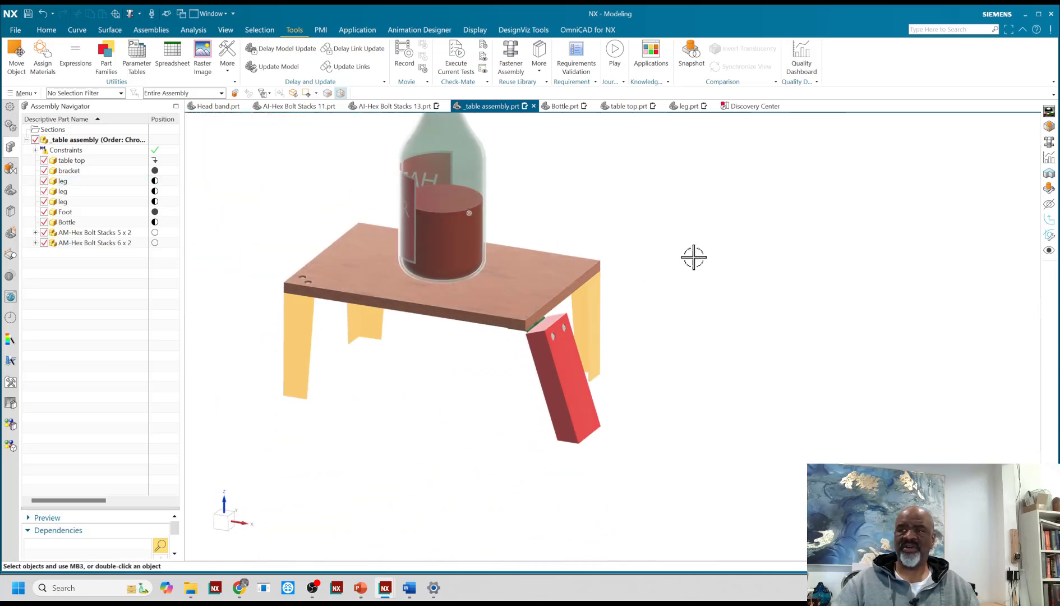
pyautogui.keyDown('shift'); pyautogui.moveTo(654, 208); pyautogui.dragTo(683, 316, button='middle'); pyautogui.keyUp('shift')
pyautogui.moveTo(657, 256); pyautogui.dragTo(562, 251, button='middle')
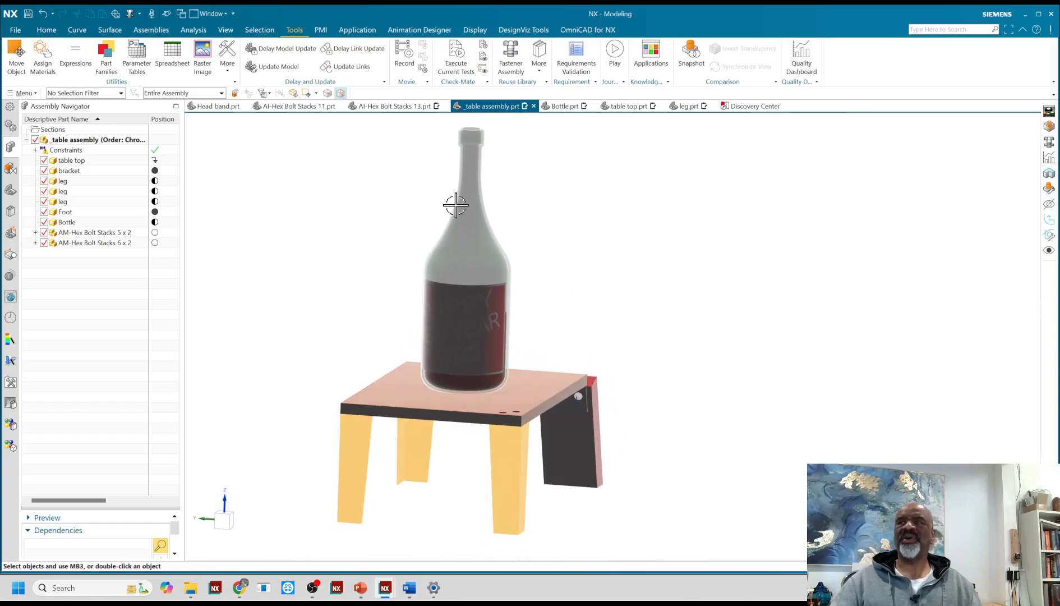
pyautogui.moveTo(379, 189); pyautogui.dragTo(383, 182, button='middle')
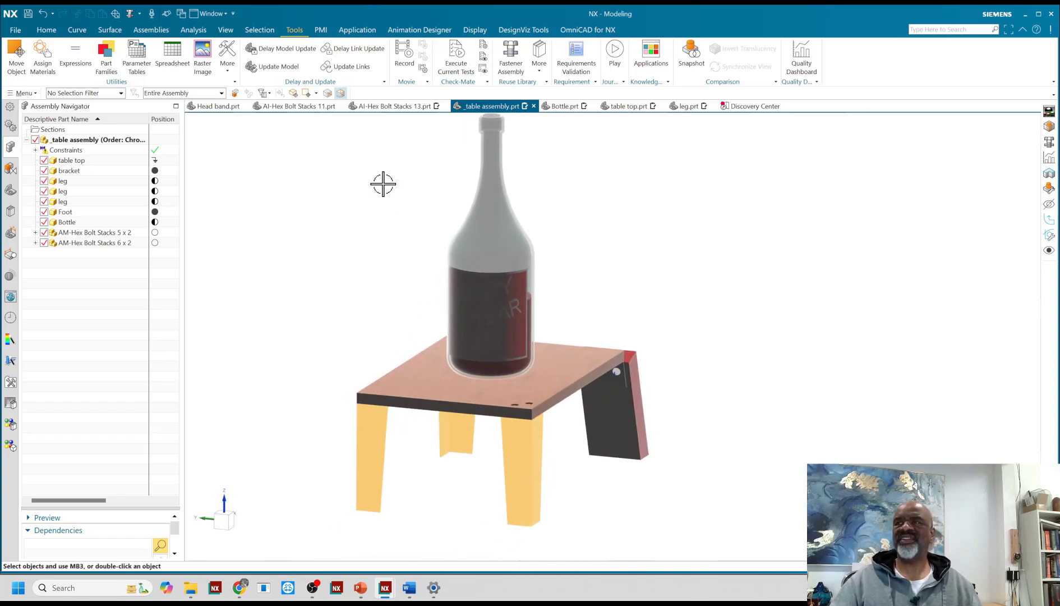
# - Render the table assembly in Ray Traced Studio and examine the bottle, table top corner holes and foot from several angles
pyautogui.click(227, 30)
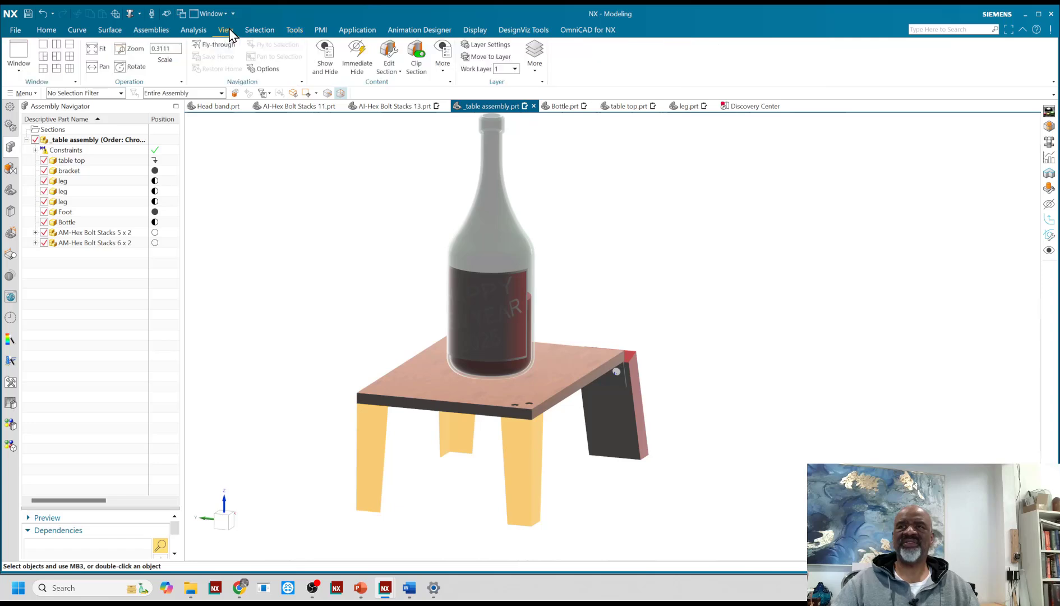
pyautogui.click(471, 32)
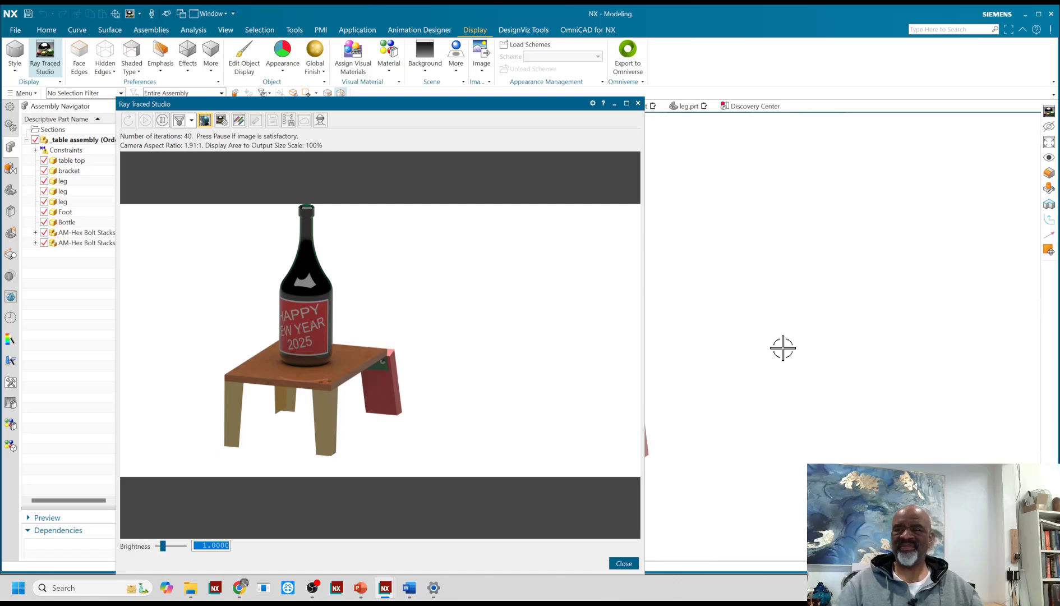
pyautogui.moveTo(441, 310); pyautogui.dragTo(404, 308, button='middle')
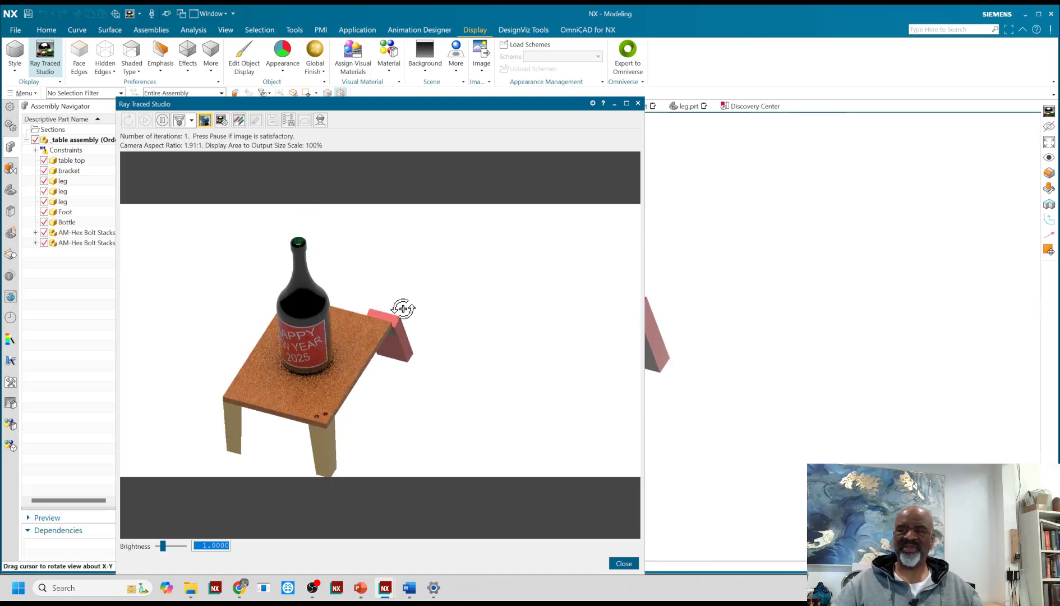
pyautogui.scroll(3, 309, 414)
pyautogui.scroll(5, 371, 435)
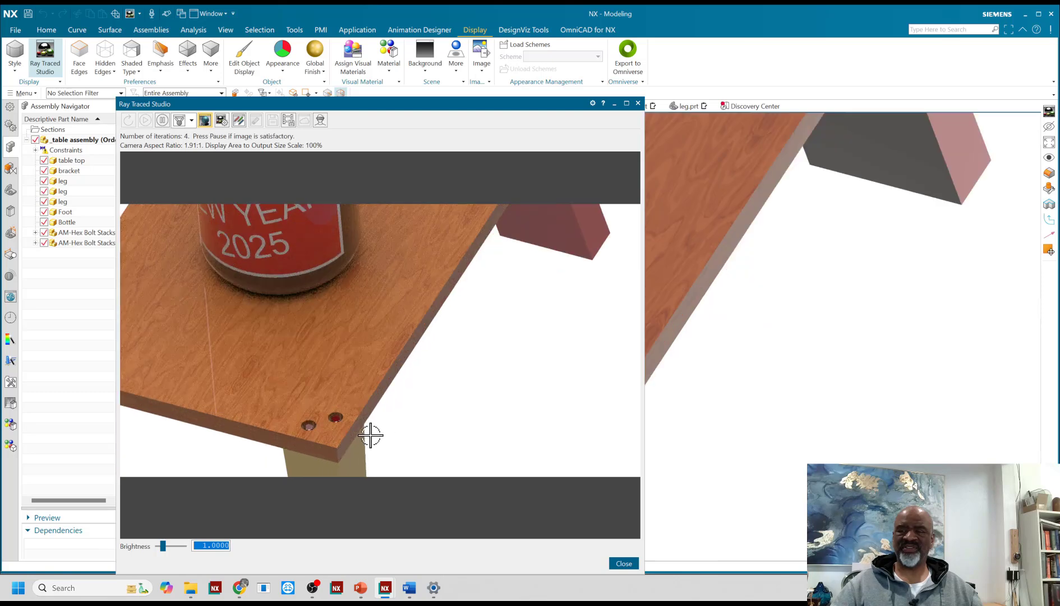
pyautogui.moveTo(409, 404); pyautogui.dragTo(413, 414, button='middle')
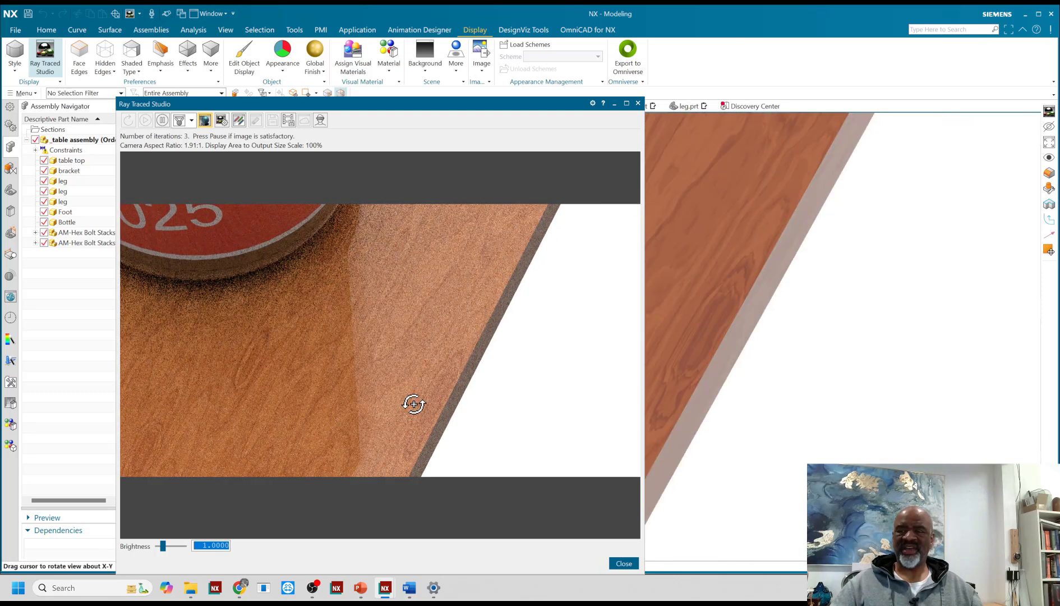
pyautogui.scroll(-6, 414, 401)
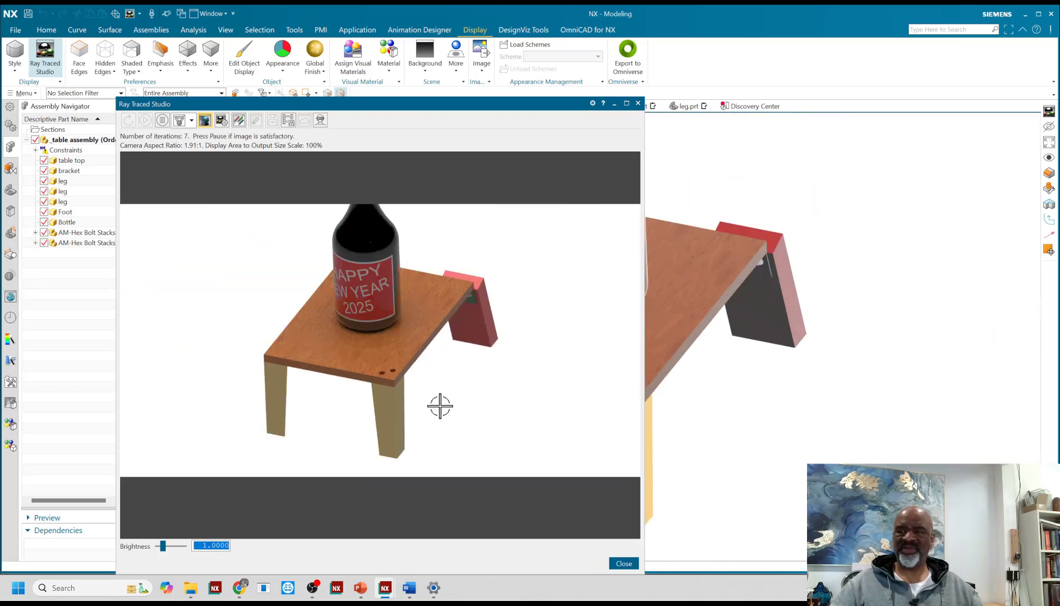
pyautogui.moveTo(440, 406)
pyautogui.mouseDown(button='middle')
pyautogui.moveTo(407, 403)
pyautogui.moveTo(419, 407)
pyautogui.mouseUp(button='middle')
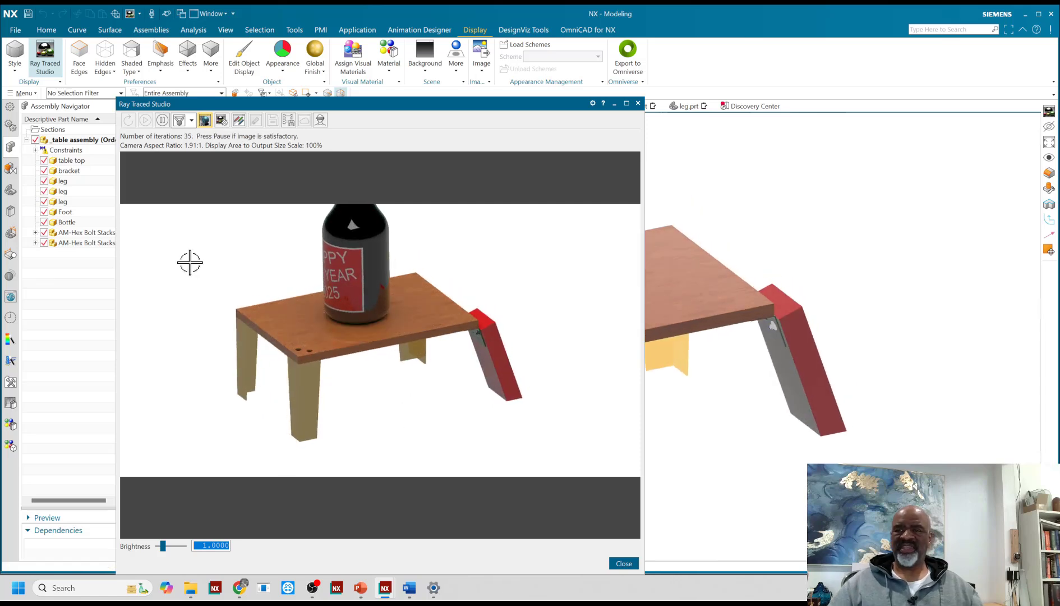